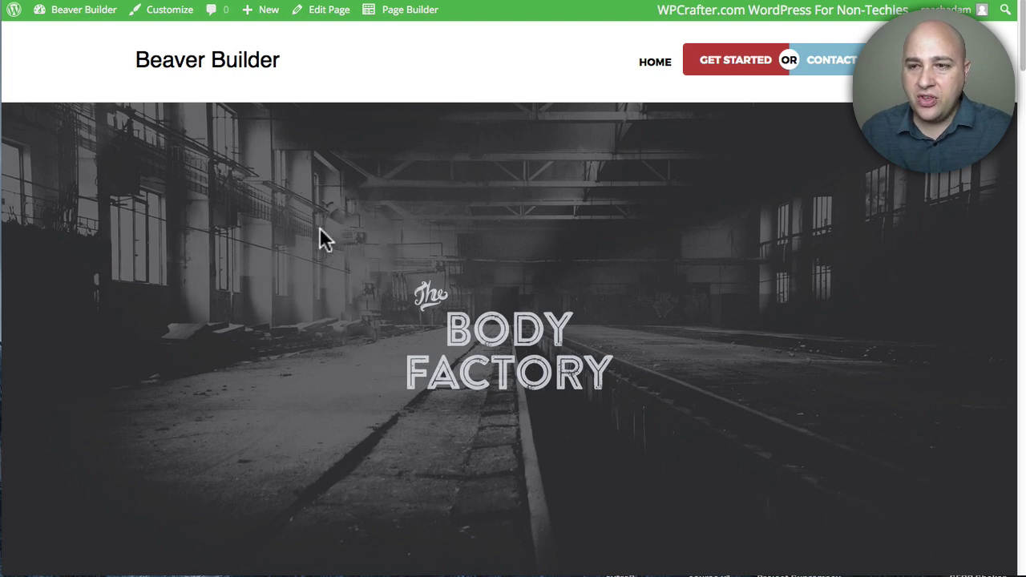
Examine the homepage's header with its Get Started and Contact Us buttons while moving through the page
{"action": "scroll", "coordinate": [320, 237], "scroll_direction": "down", "scroll_amount": 2}
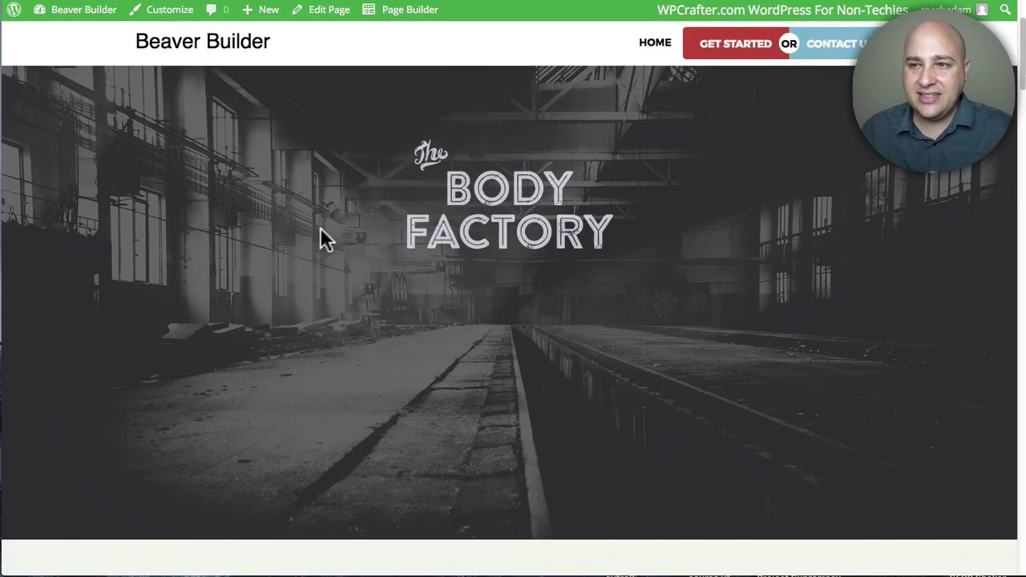
{"action": "scroll", "coordinate": [320, 227], "scroll_direction": "down", "scroll_amount": 3}
{"action": "scroll", "coordinate": [322, 227], "scroll_direction": "down", "scroll_amount": 4}
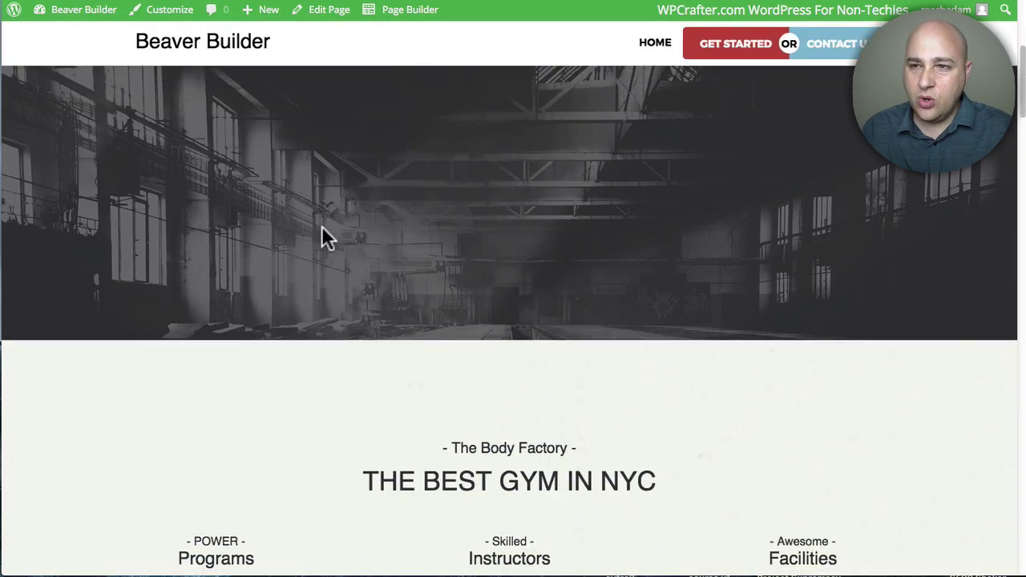
{"action": "scroll", "coordinate": [321, 227], "scroll_direction": "up", "scroll_amount": 4}
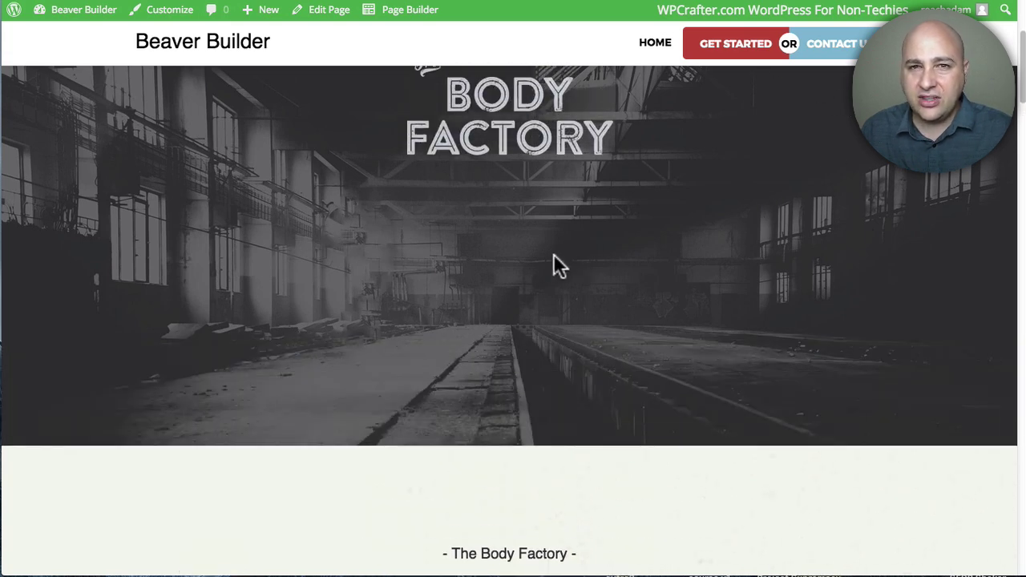
{"action": "scroll", "coordinate": [525, 258], "scroll_direction": "up", "scroll_amount": 3}
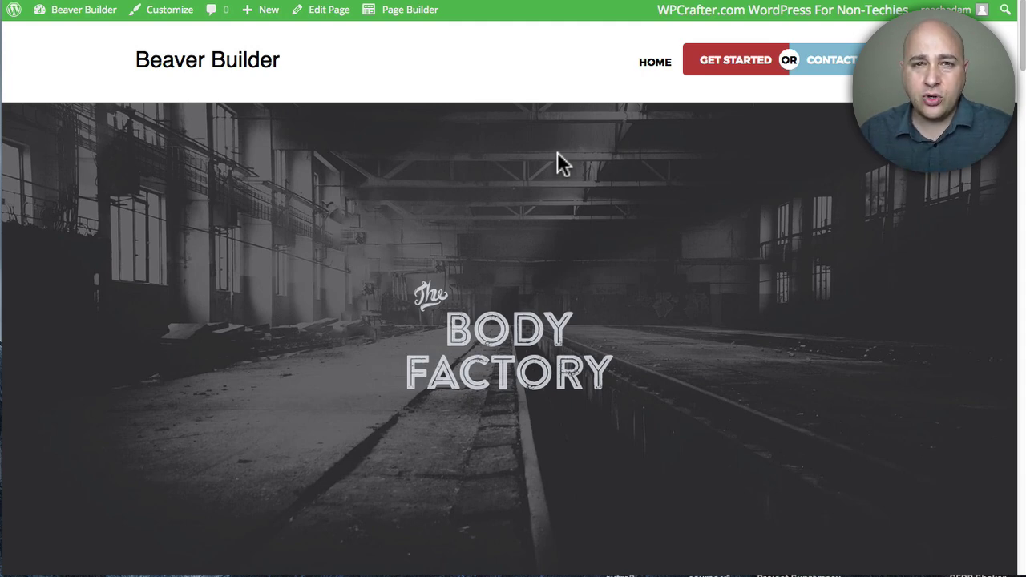
Open the site's list of installed plugins and review the Beaver Builder and shortcode plugins
{"action": "left_click", "coordinate": [172, 5]}
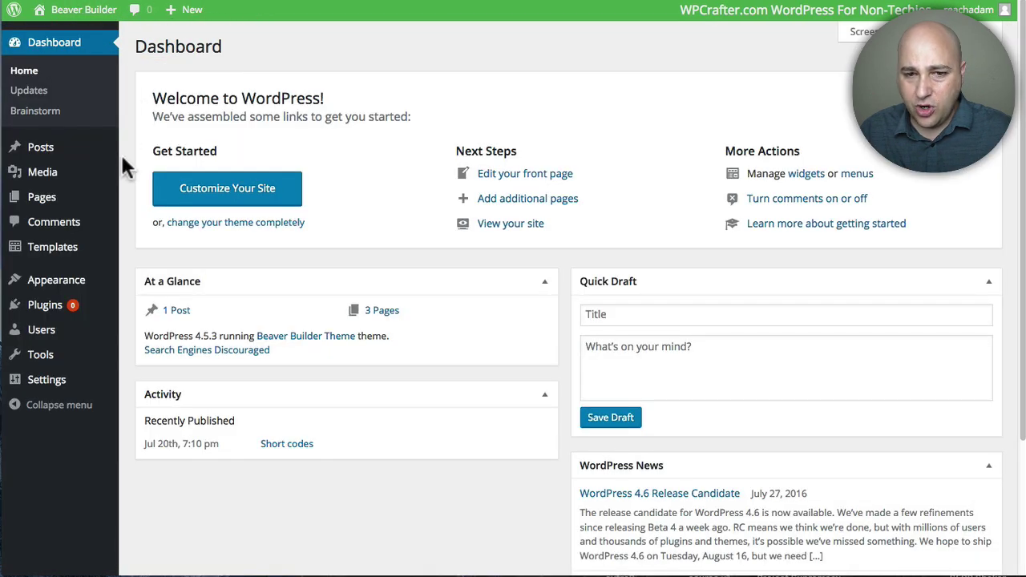
{"action": "mouse_move", "coordinate": [40, 309]}
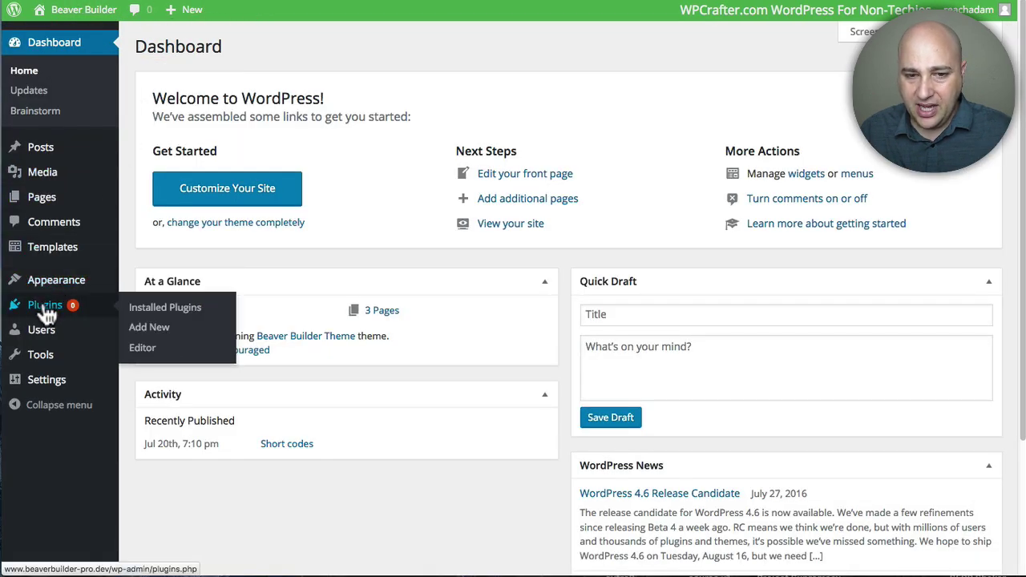
{"action": "left_click", "coordinate": [144, 313]}
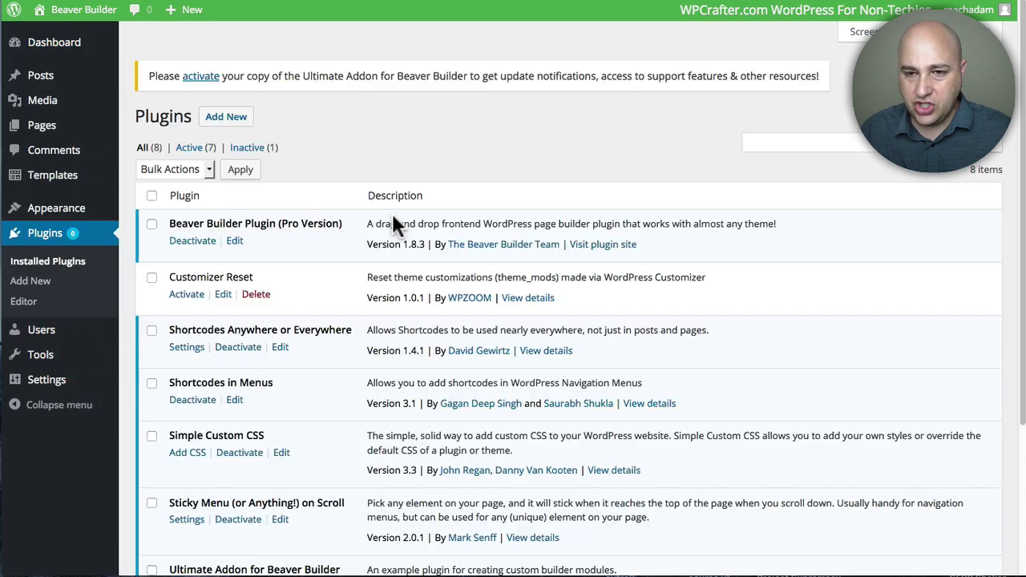
{"action": "scroll", "coordinate": [350, 190], "scroll_direction": "down", "scroll_amount": 3}
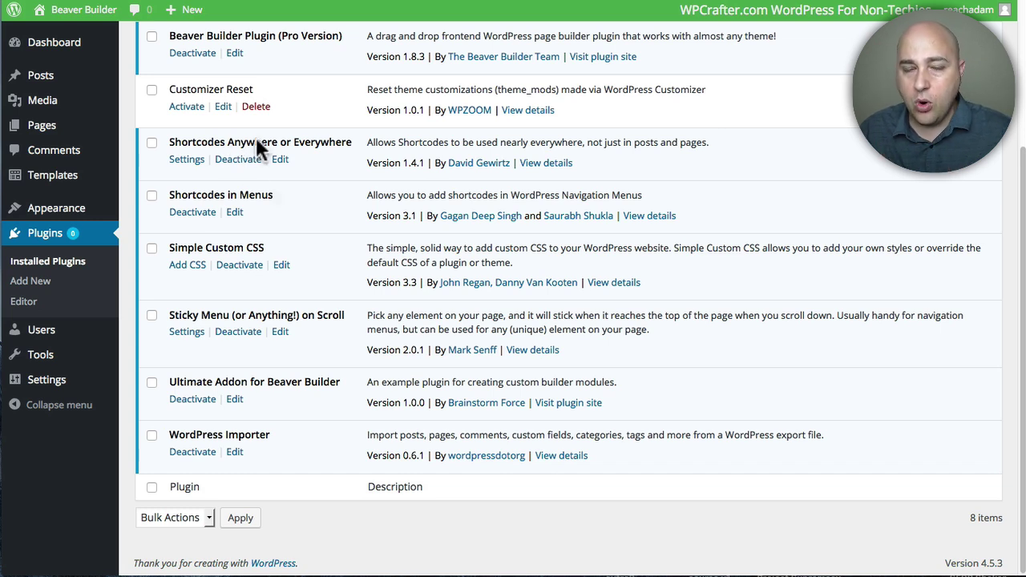
{"action": "scroll", "coordinate": [242, 145], "scroll_direction": "down", "scroll_amount": 1}
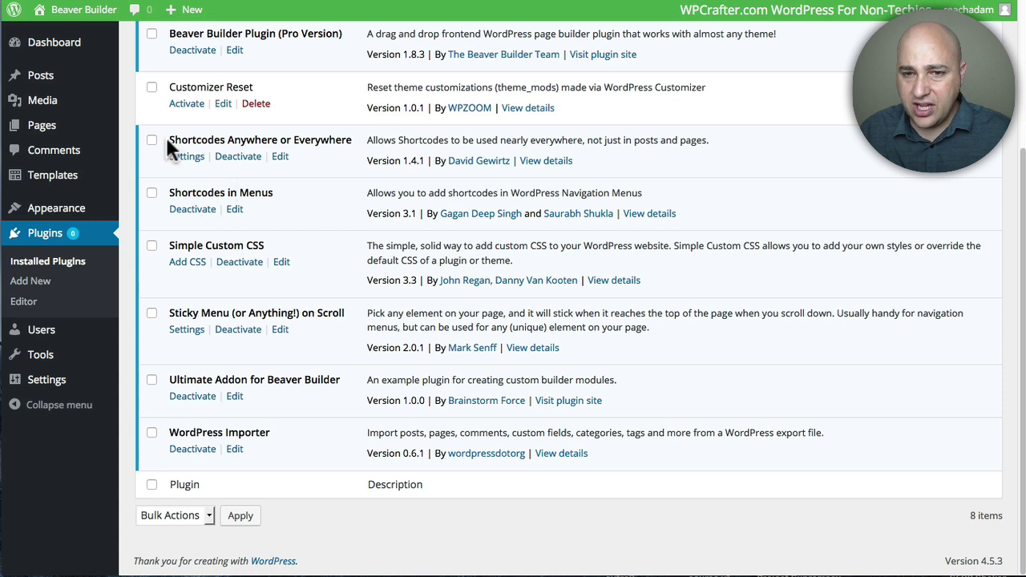
Check the In Widgets option in the Shortcodes Anywhere or Everywhere plugin settings
{"action": "mouse_move", "coordinate": [46, 389]}
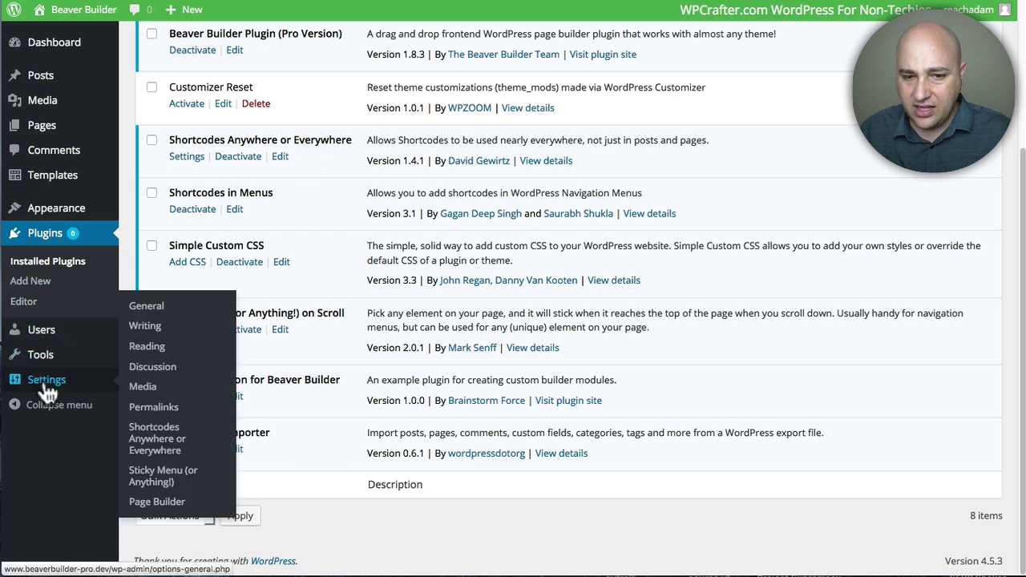
{"action": "left_click", "coordinate": [158, 449]}
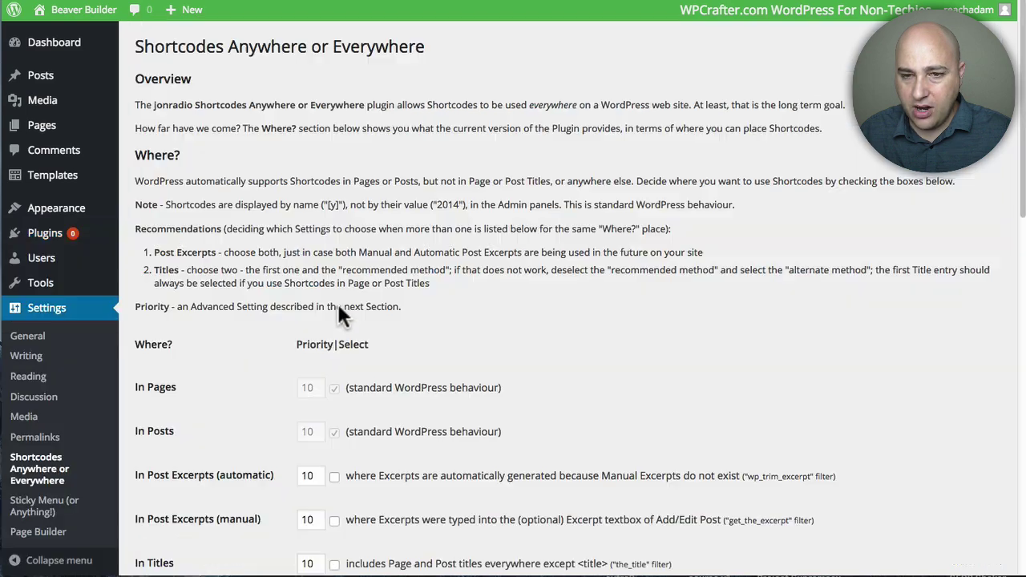
{"action": "scroll", "coordinate": [293, 281], "scroll_direction": "down", "scroll_amount": 3}
{"action": "scroll", "coordinate": [286, 280], "scroll_direction": "down", "scroll_amount": 5}
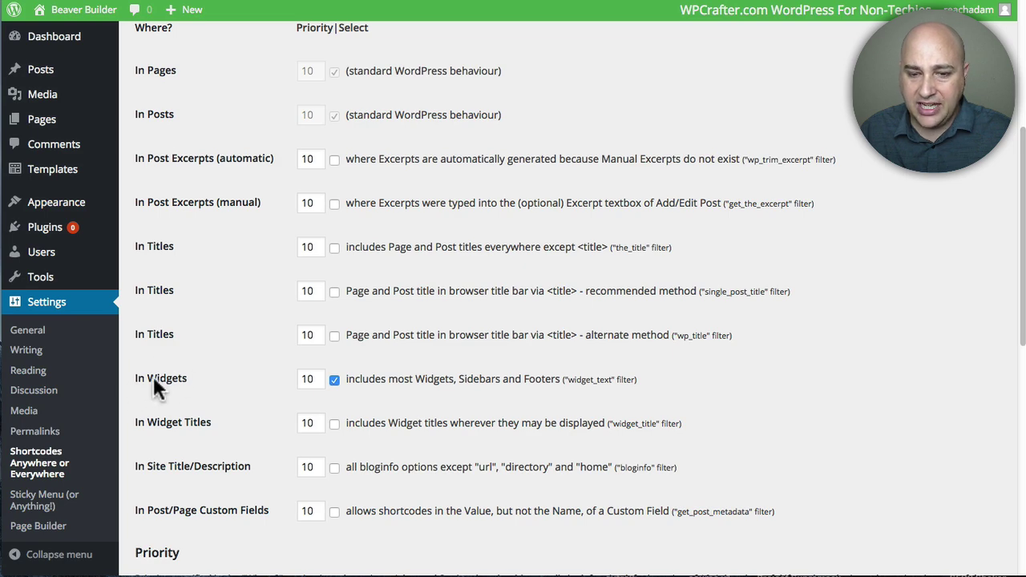
{"action": "left_click", "coordinate": [335, 380]}
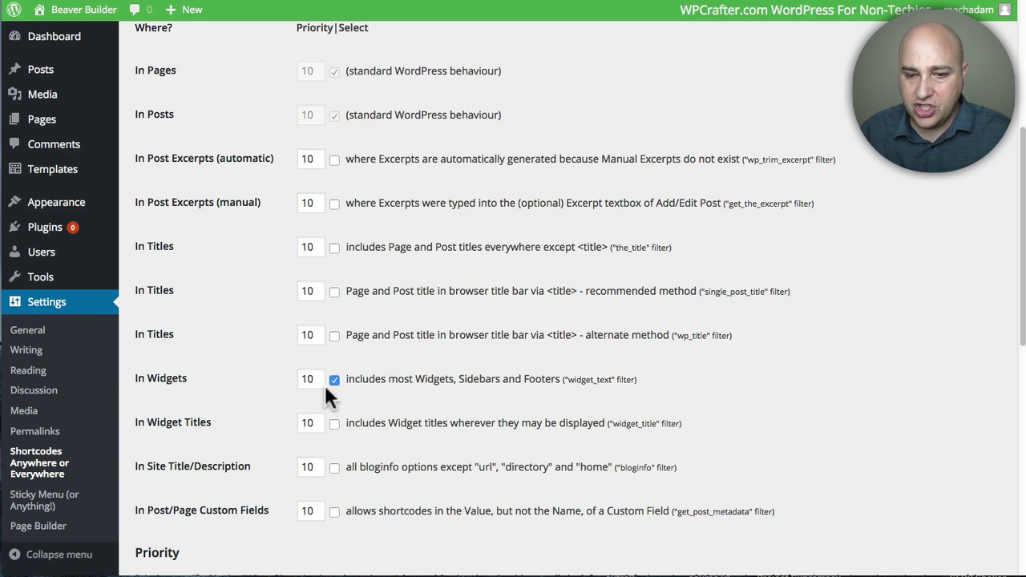
{"action": "scroll", "coordinate": [288, 367], "scroll_direction": "down", "scroll_amount": 2}
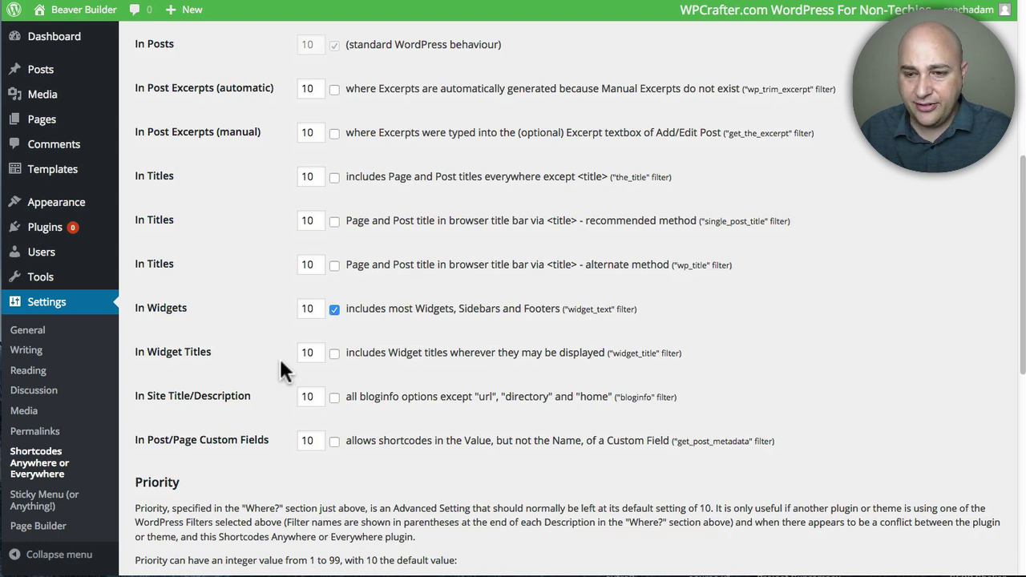
{"action": "scroll", "coordinate": [285, 377], "scroll_direction": "up", "scroll_amount": 2}
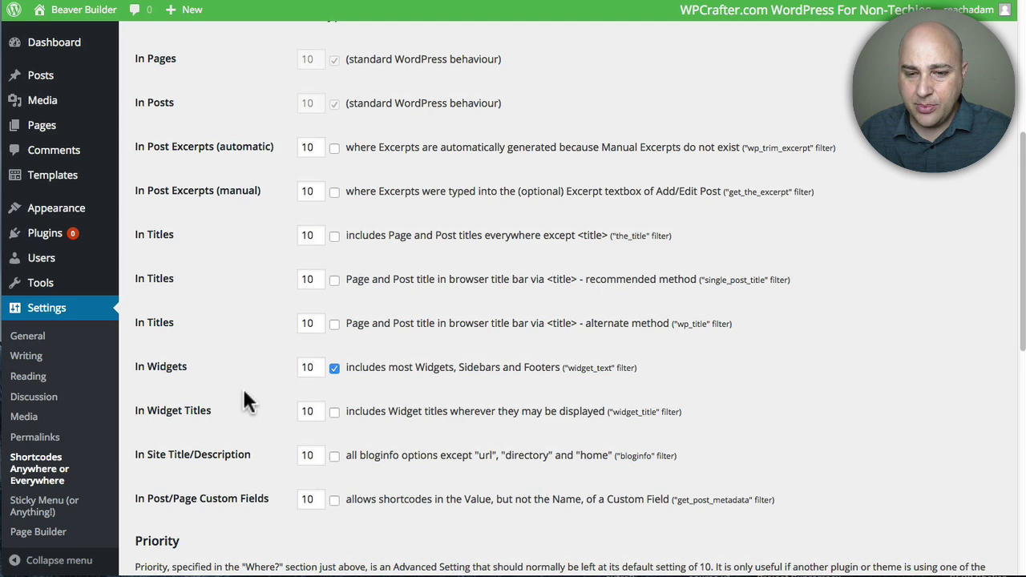
{"action": "scroll", "coordinate": [245, 401], "scroll_direction": "up", "scroll_amount": 5}
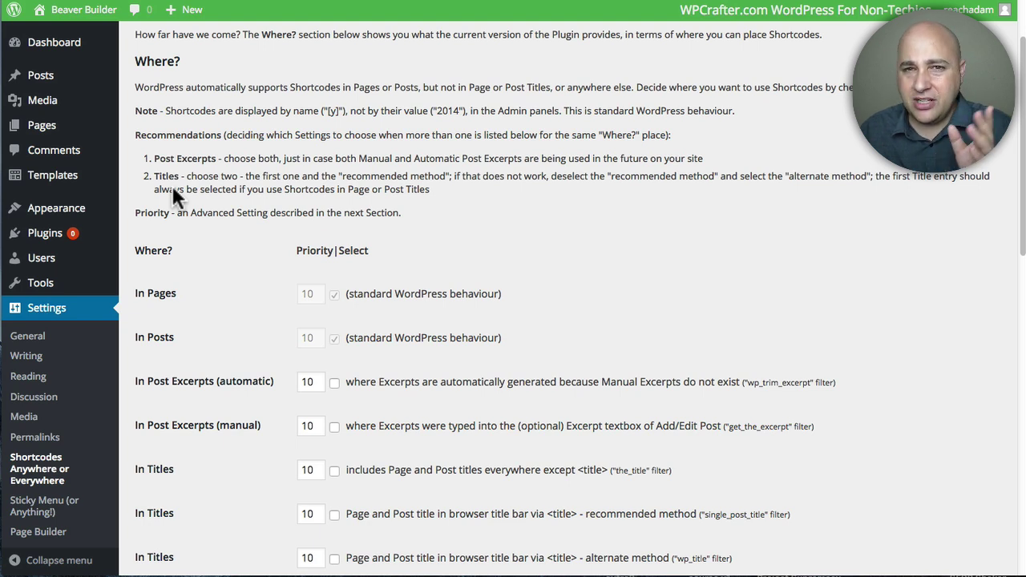
Check the Enable Templates Admin option in the Page Builder settings and view the list of all templates
{"action": "mouse_move", "coordinate": [51, 183]}
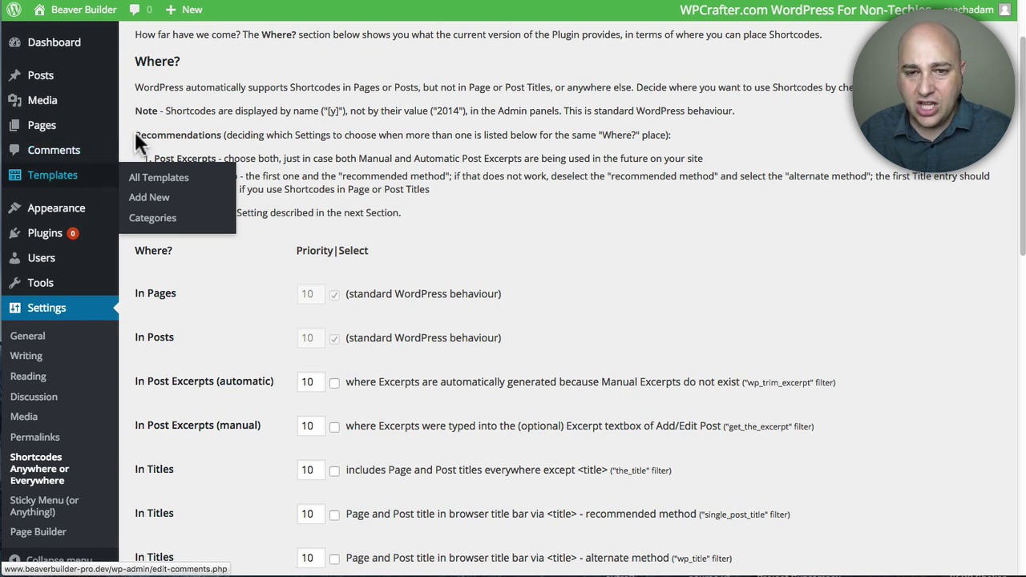
{"action": "scroll", "coordinate": [143, 172], "scroll_direction": "down", "scroll_amount": 2}
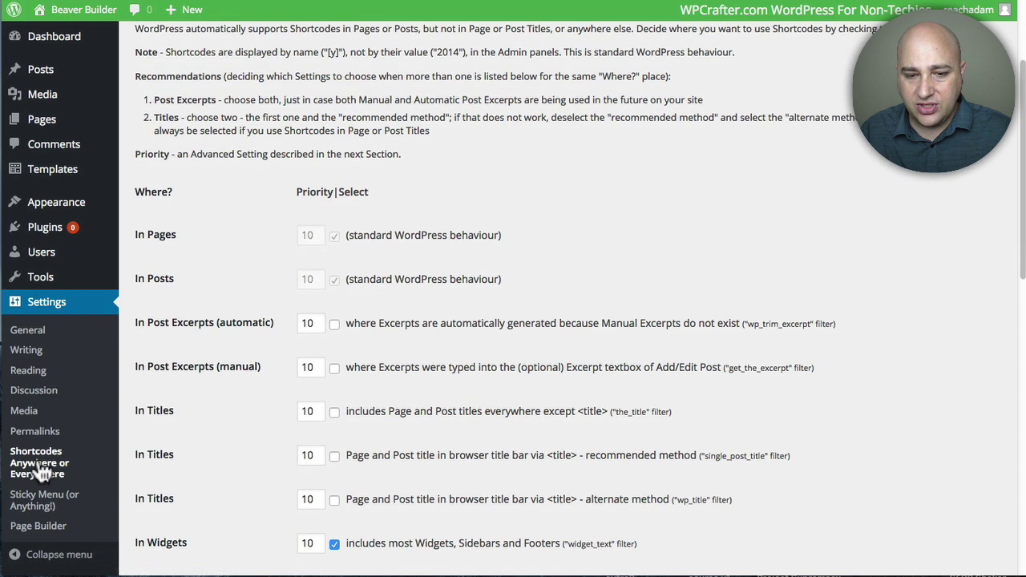
{"action": "left_click", "coordinate": [32, 526]}
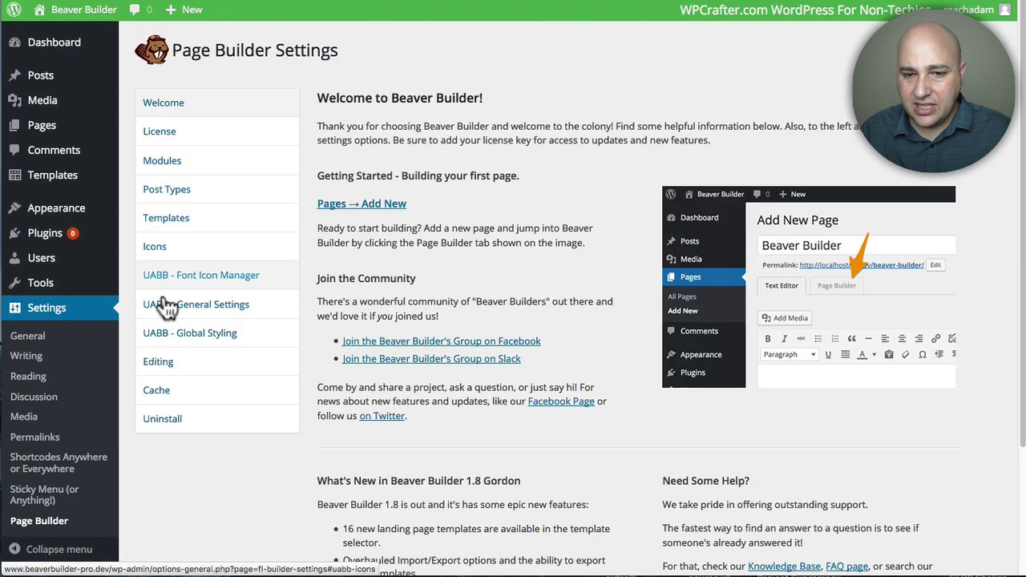
{"action": "left_click", "coordinate": [172, 227]}
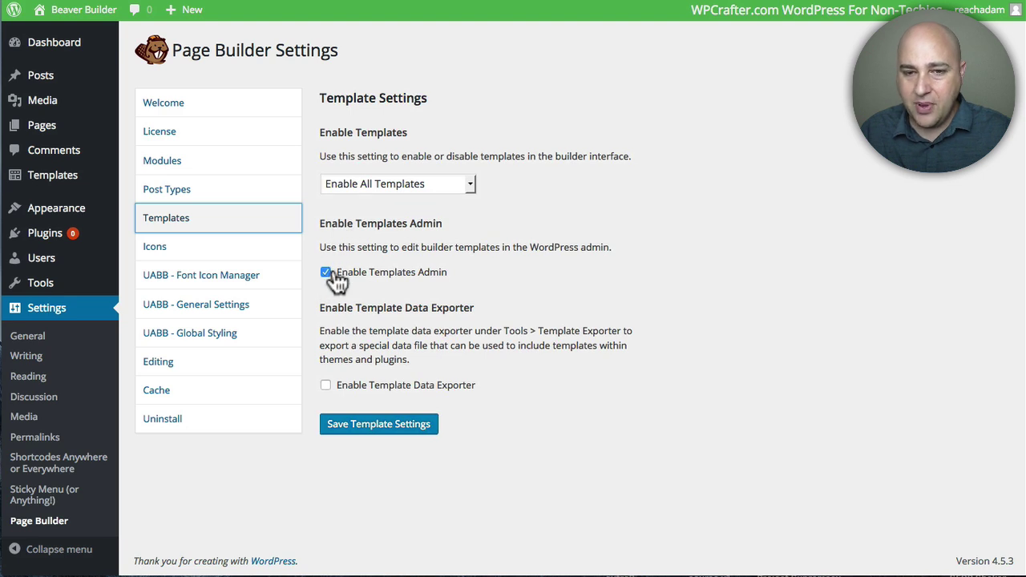
{"action": "left_click", "coordinate": [49, 180]}
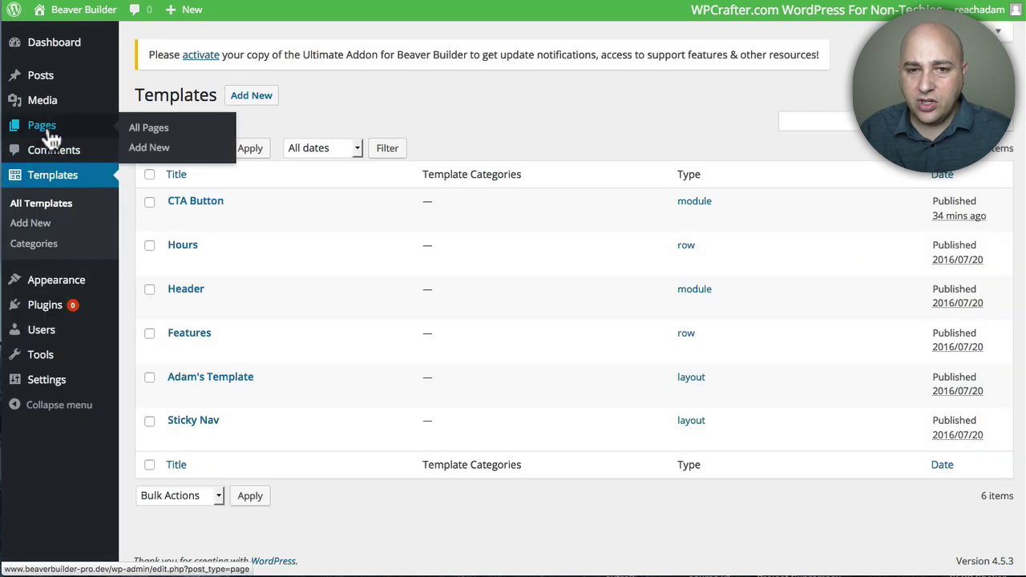
Open the Homepage in Page Builder and find the "Start your program today!" button module
{"action": "left_click", "coordinate": [47, 128]}
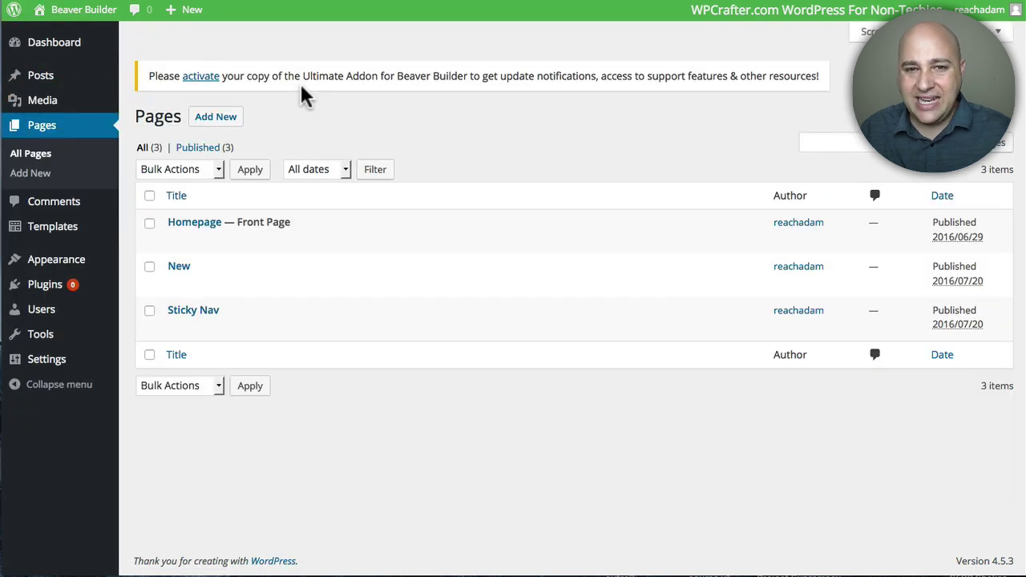
{"action": "left_click", "coordinate": [212, 228]}
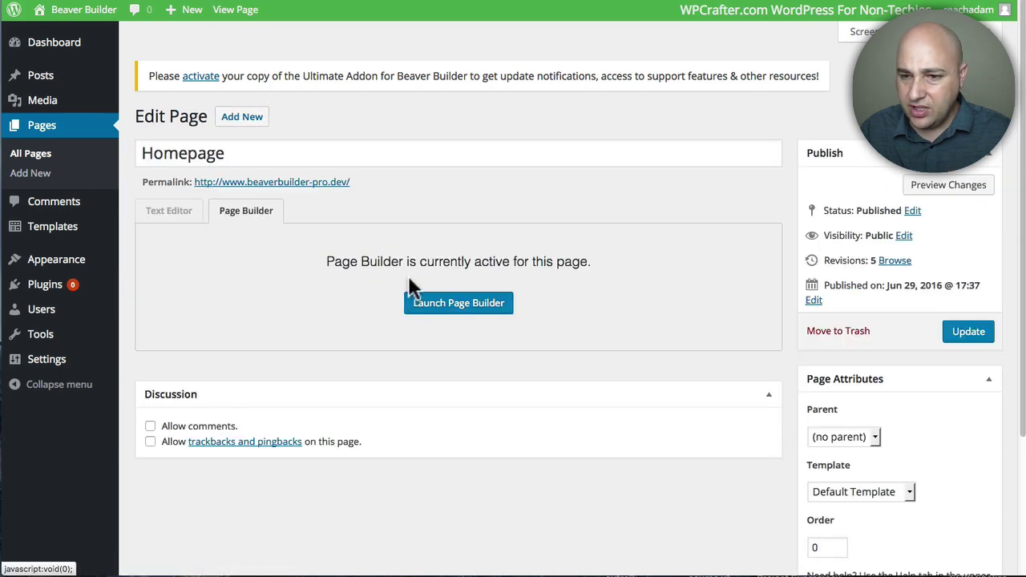
{"action": "left_click", "coordinate": [439, 302]}
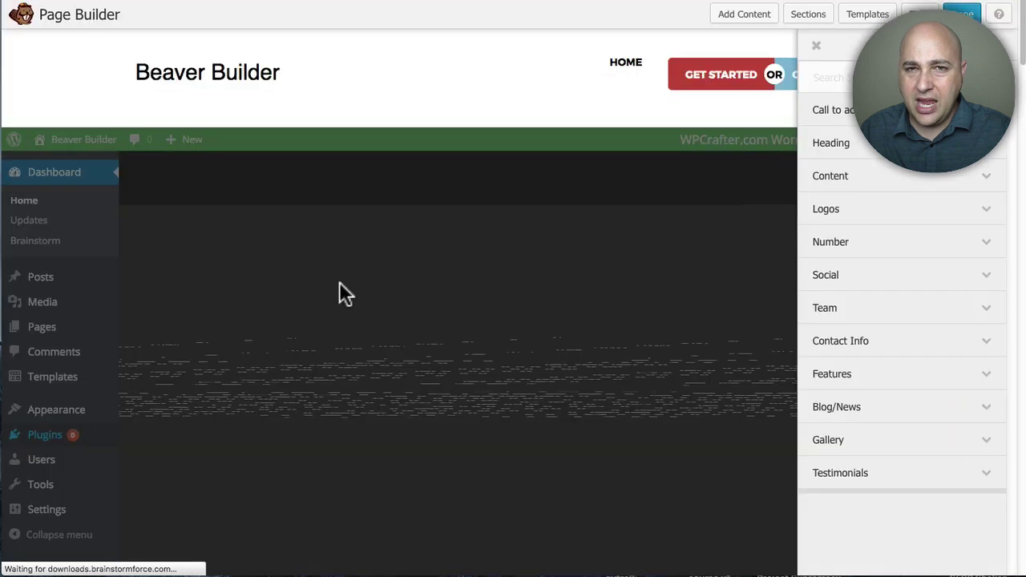
{"action": "scroll", "coordinate": [338, 276], "scroll_direction": "down", "scroll_amount": 7}
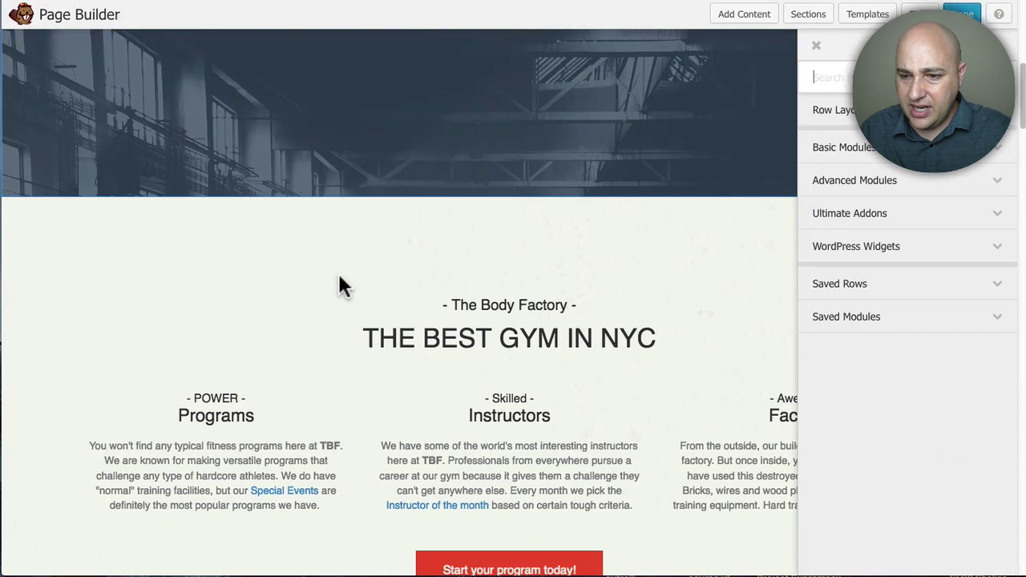
{"action": "scroll", "coordinate": [341, 281], "scroll_direction": "down", "scroll_amount": 5}
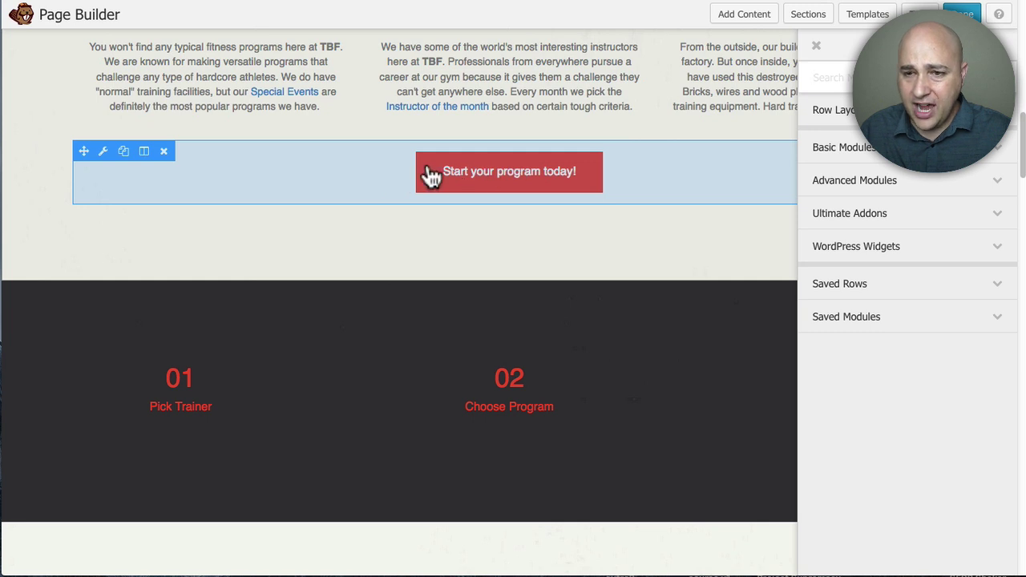
View the Save Module options for the "Start your program today!" button and close them without saving
{"action": "left_click", "coordinate": [396, 179]}
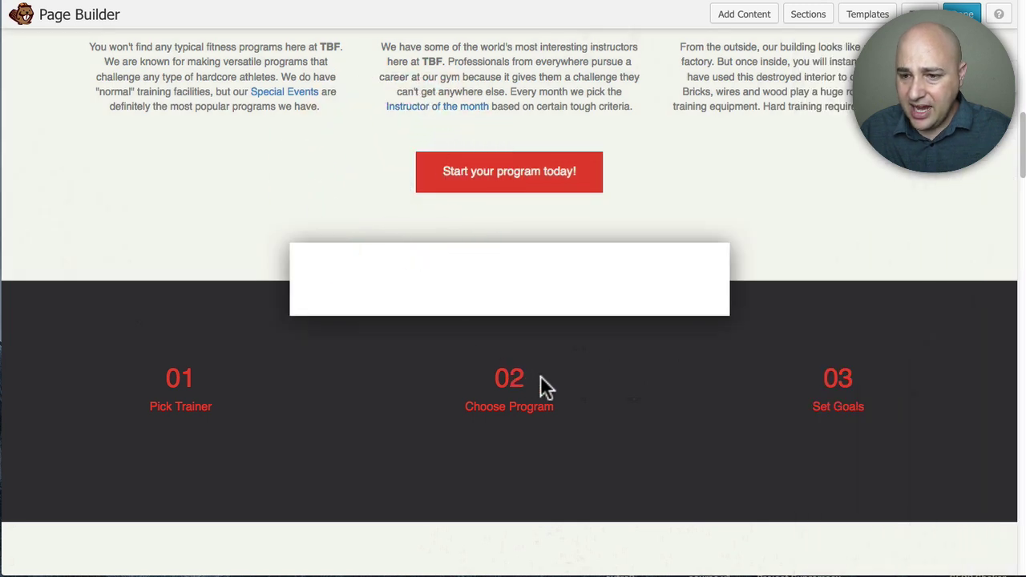
{"action": "left_click", "coordinate": [626, 470]}
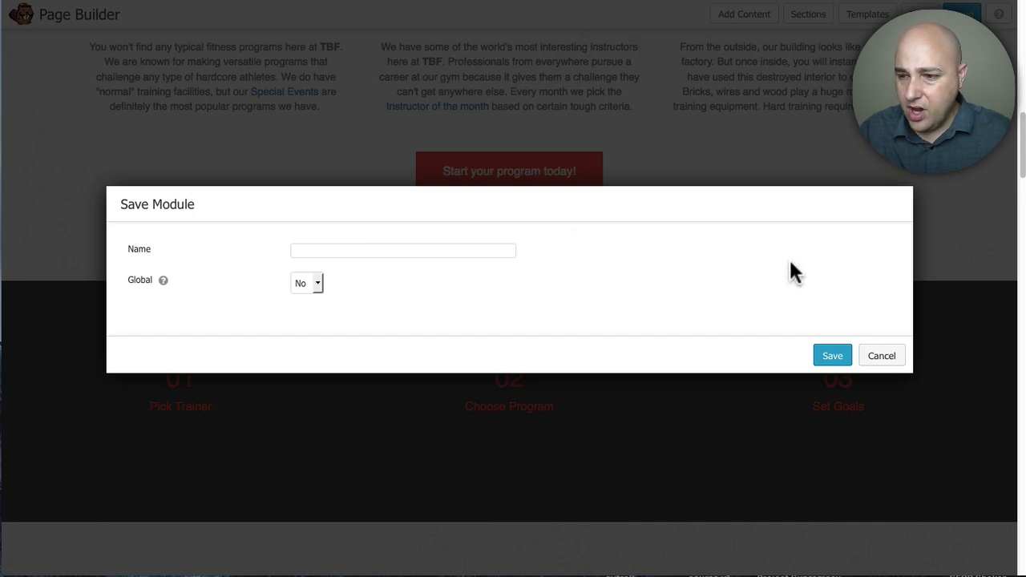
{"action": "left_click", "coordinate": [882, 356]}
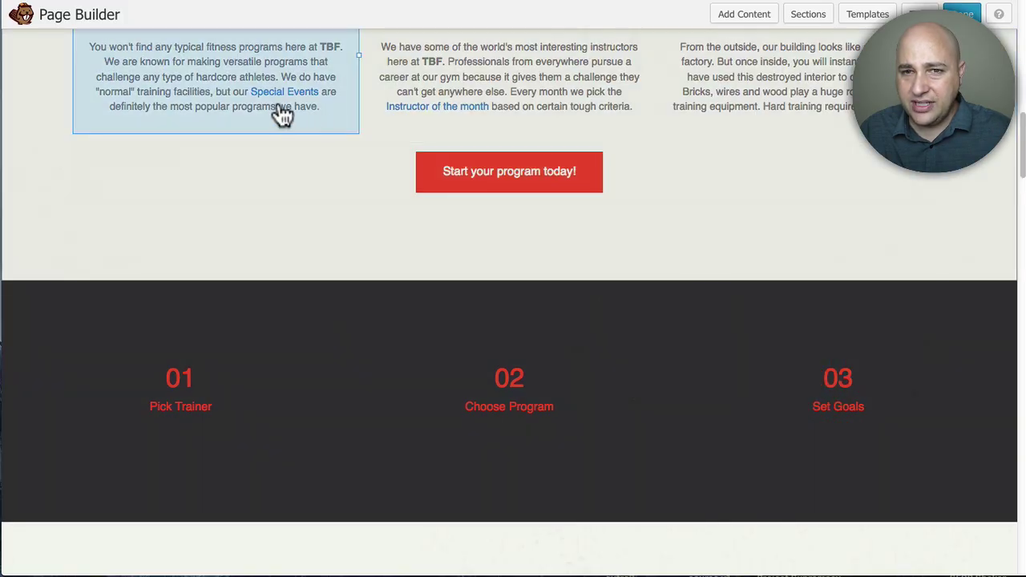
Finish editing the homepage in Page Builder by publishing the changes
{"action": "scroll", "coordinate": [327, 179], "scroll_direction": "up", "scroll_amount": 10}
{"action": "left_click", "coordinate": [961, 14]}
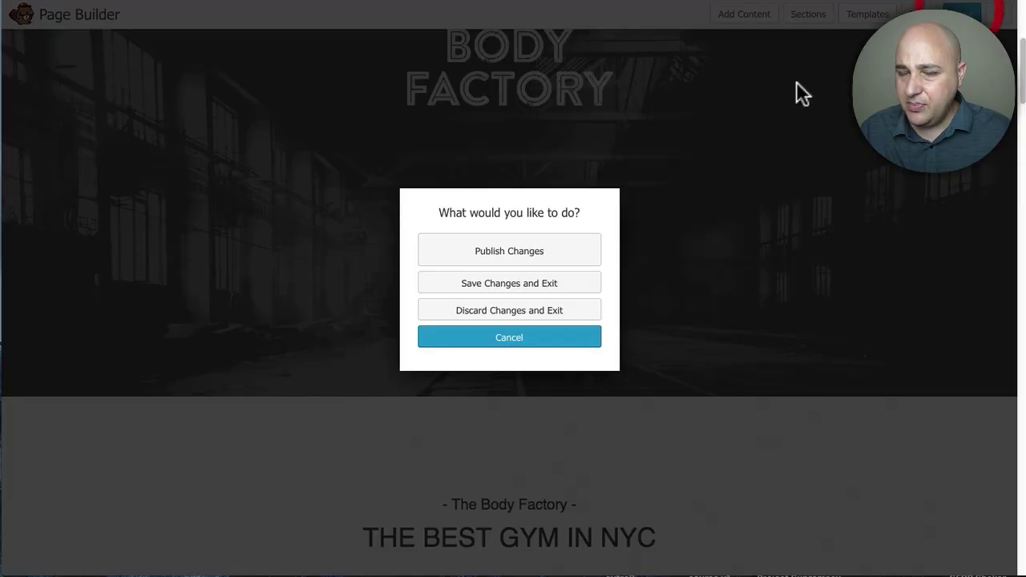
{"action": "left_click", "coordinate": [500, 259]}
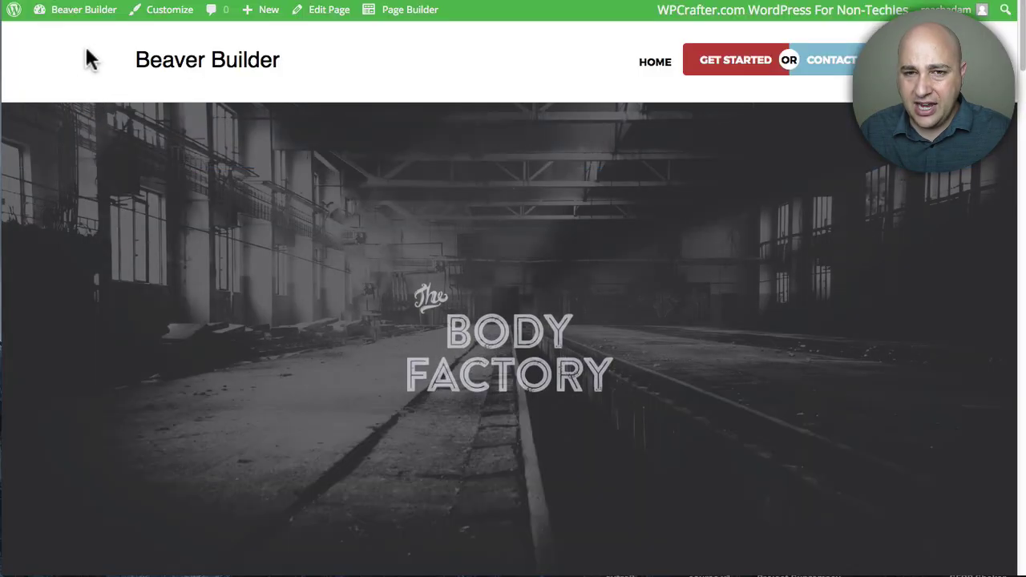
Open the CTA Button module template for editing from the list of all templates
{"action": "mouse_move", "coordinate": [82, 26]}
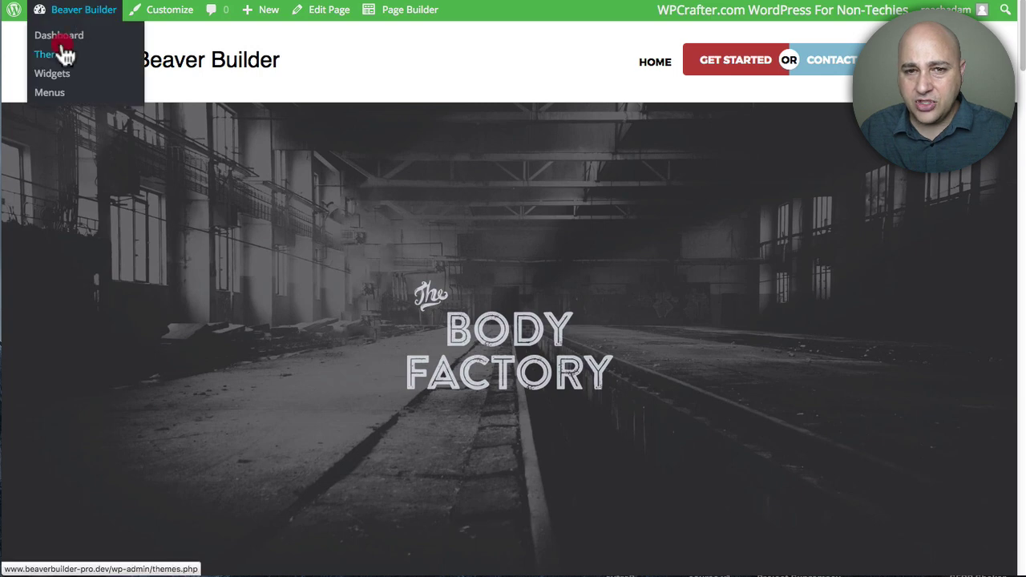
{"action": "left_click", "coordinate": [50, 54]}
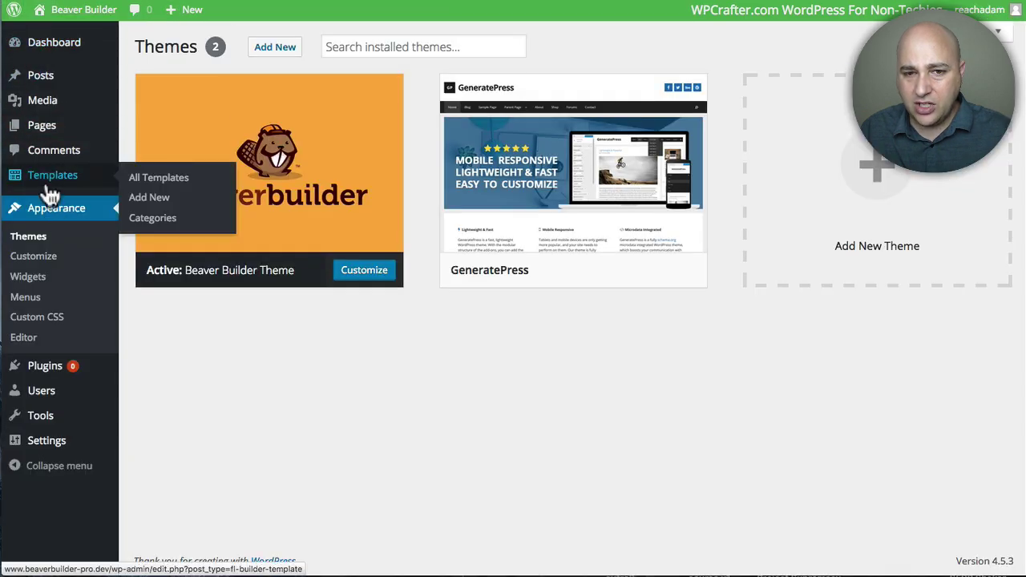
{"action": "left_click", "coordinate": [169, 172]}
{"action": "mouse_move", "coordinate": [203, 192]}
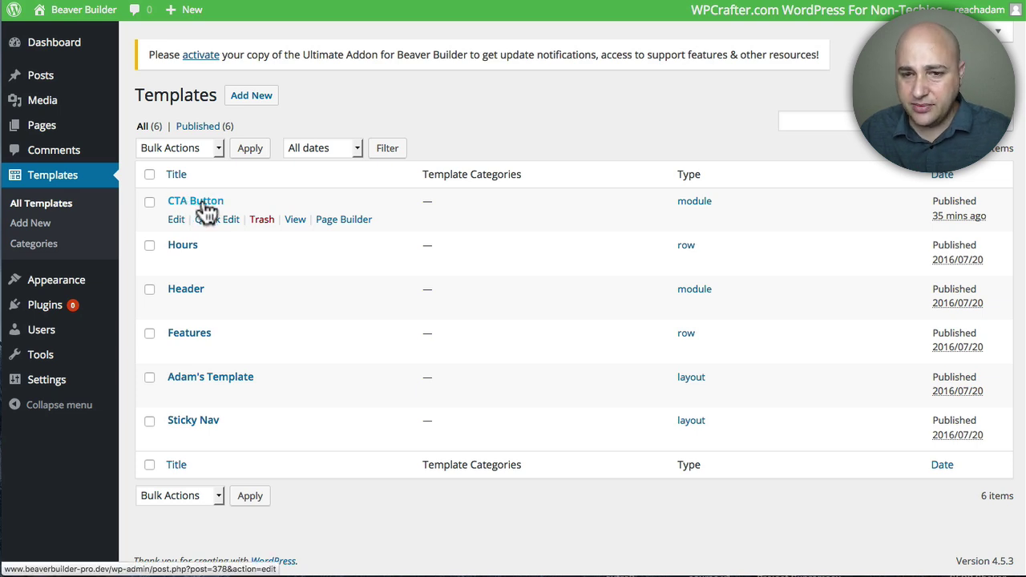
{"action": "left_click", "coordinate": [193, 203]}
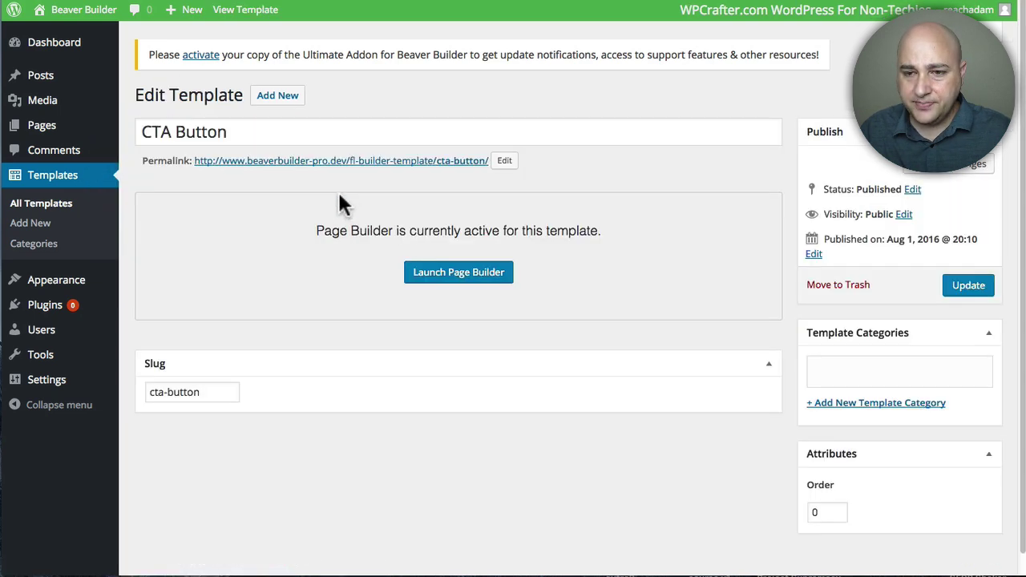
Launch Page Builder for the CTA Button template and set the dual button module's left margin to 20 px
{"action": "left_click", "coordinate": [458, 276]}
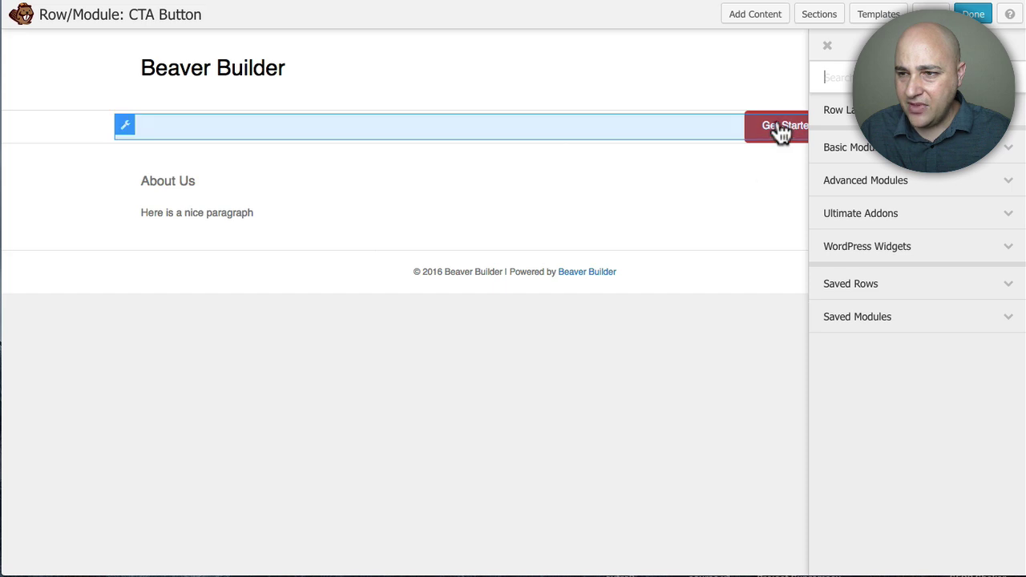
{"action": "left_click", "coordinate": [776, 143]}
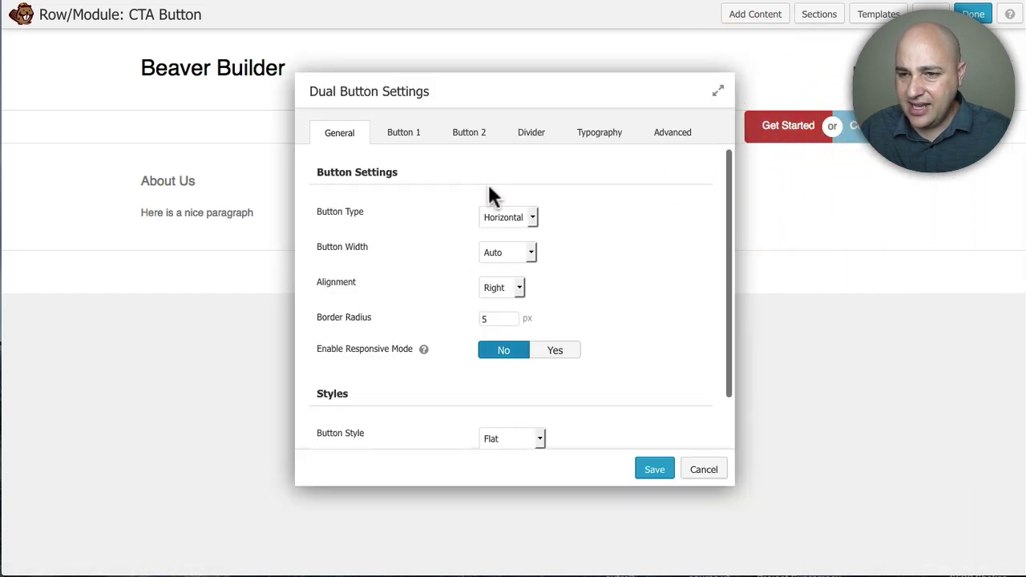
{"action": "left_click", "coordinate": [670, 136]}
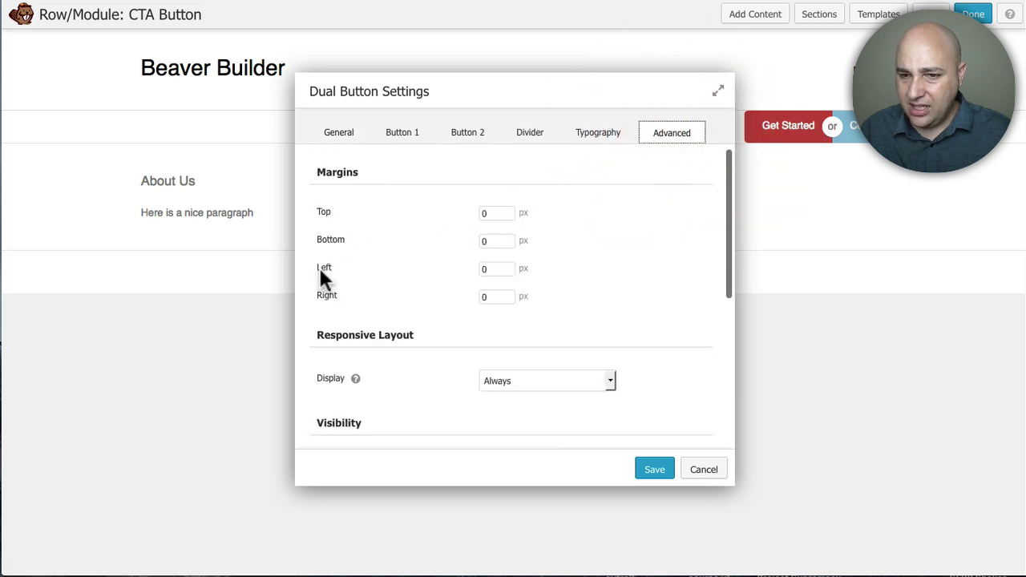
{"action": "left_click", "coordinate": [482, 269]}
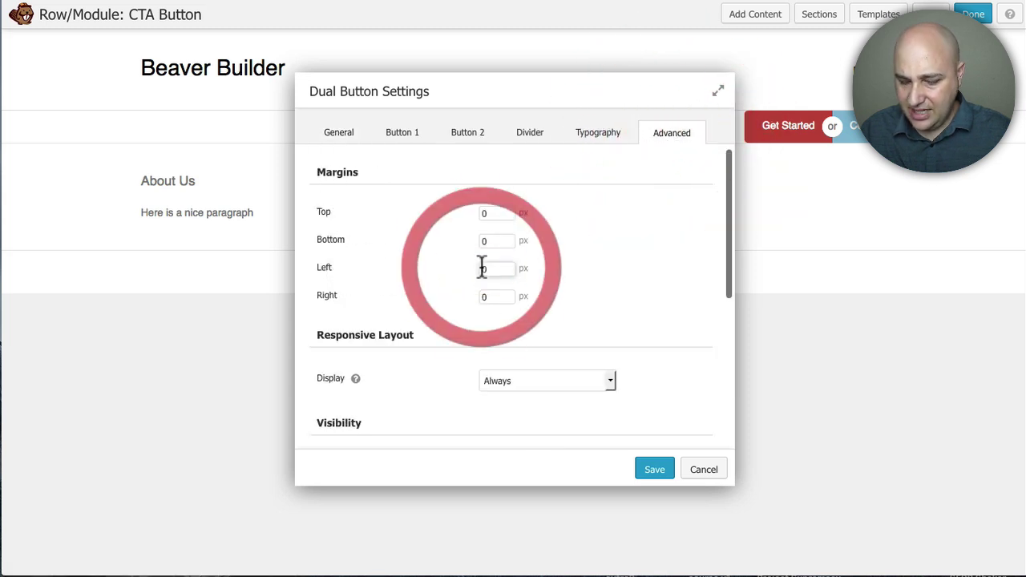
{"action": "type", "text": "2"}
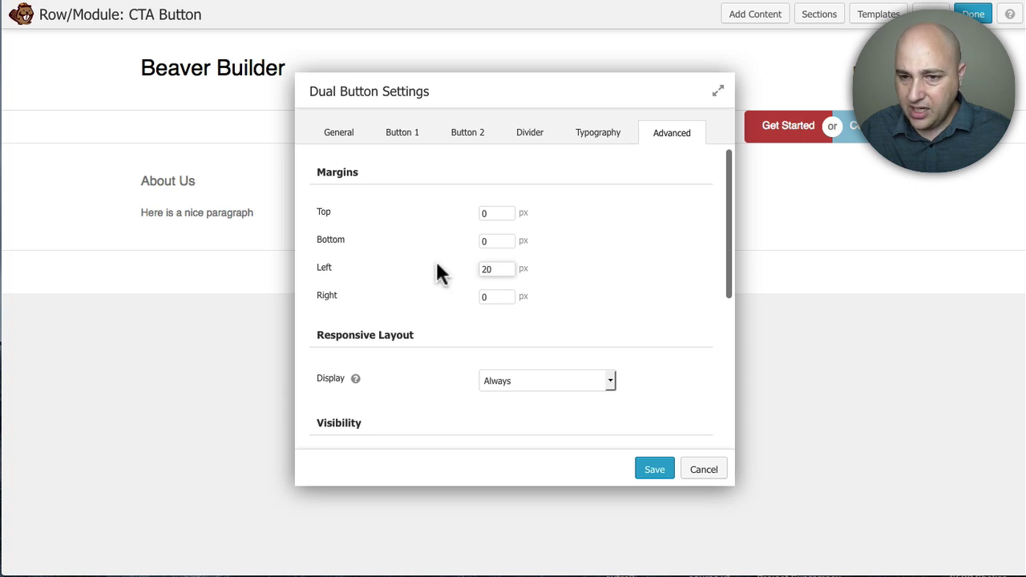
{"action": "left_click", "coordinate": [544, 265]}
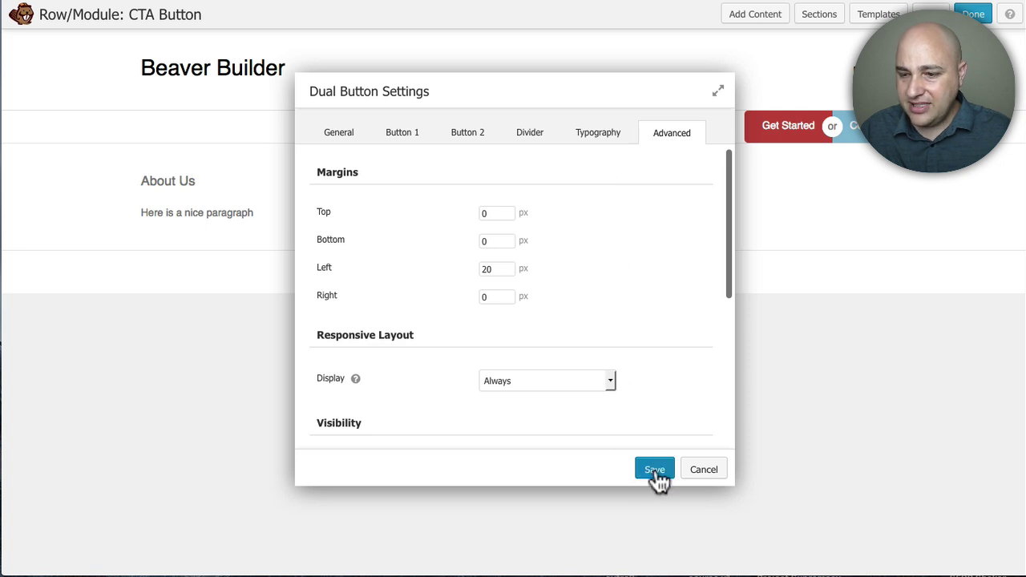
{"action": "left_click", "coordinate": [341, 136]}
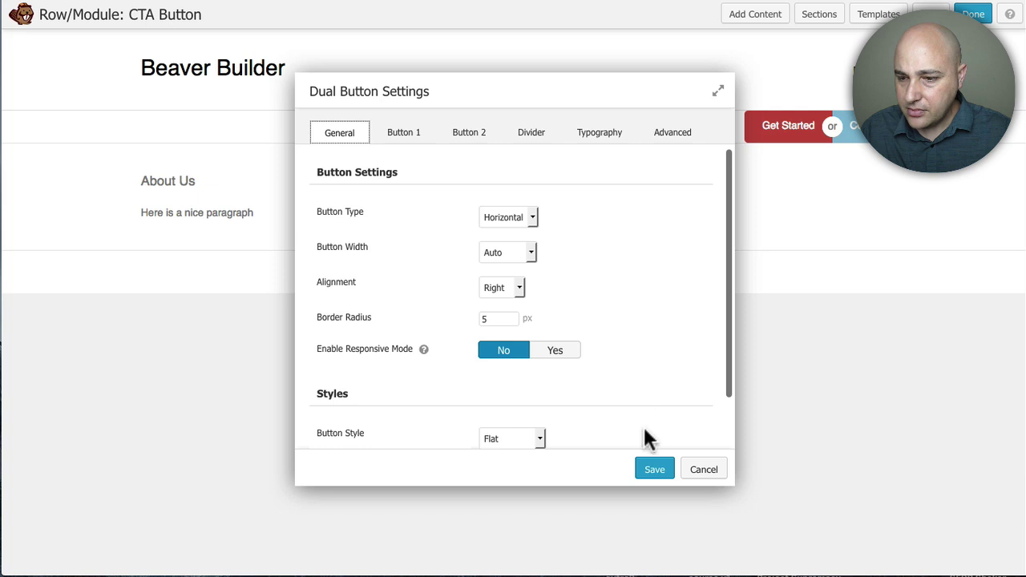
{"action": "left_click", "coordinate": [654, 471]}
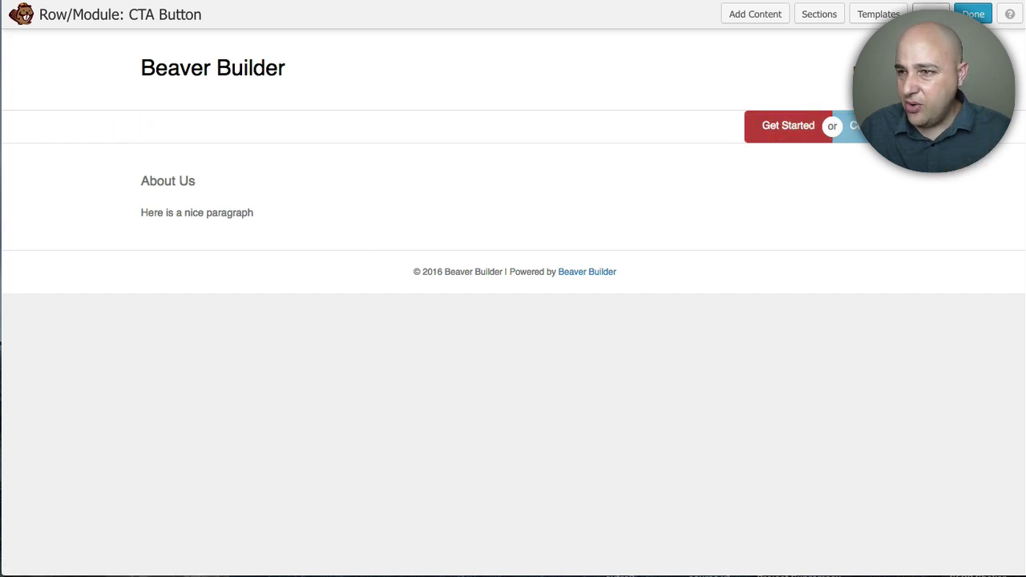
Review and save the CTA Button template's layout CSS, and publish the template's changes
{"action": "left_click", "coordinate": [930, 14]}
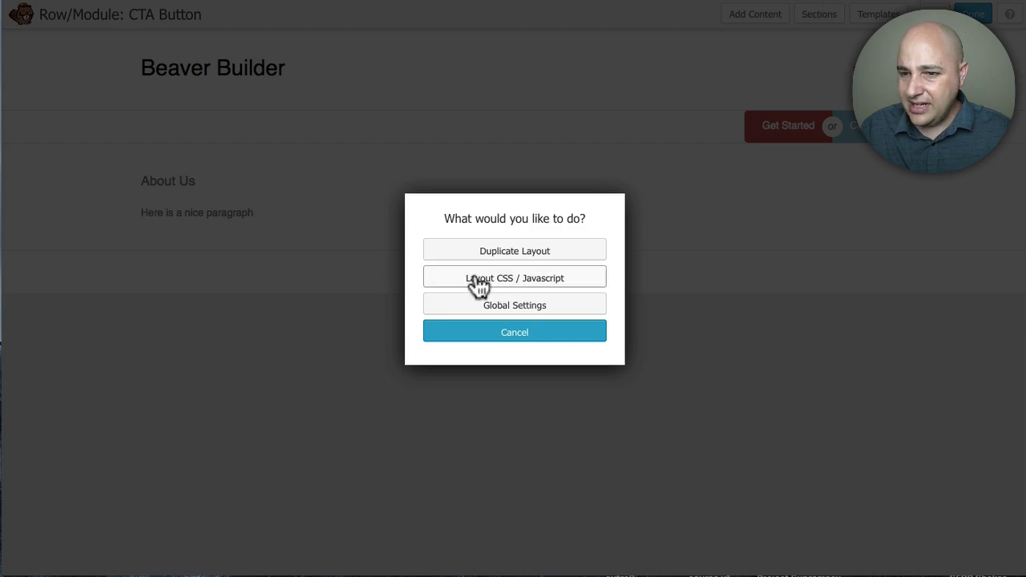
{"action": "left_click", "coordinate": [514, 280]}
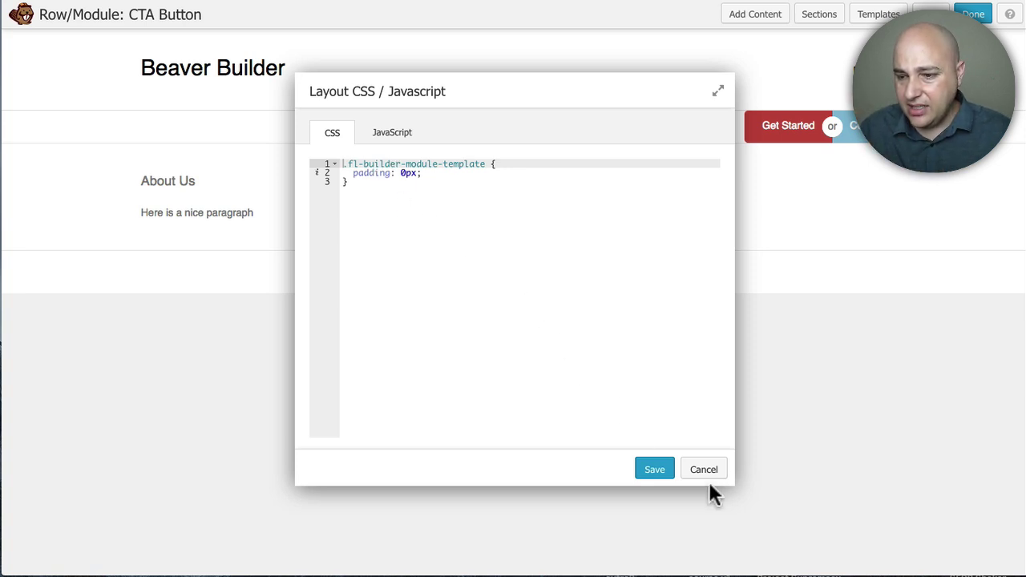
{"action": "left_click", "coordinate": [656, 471]}
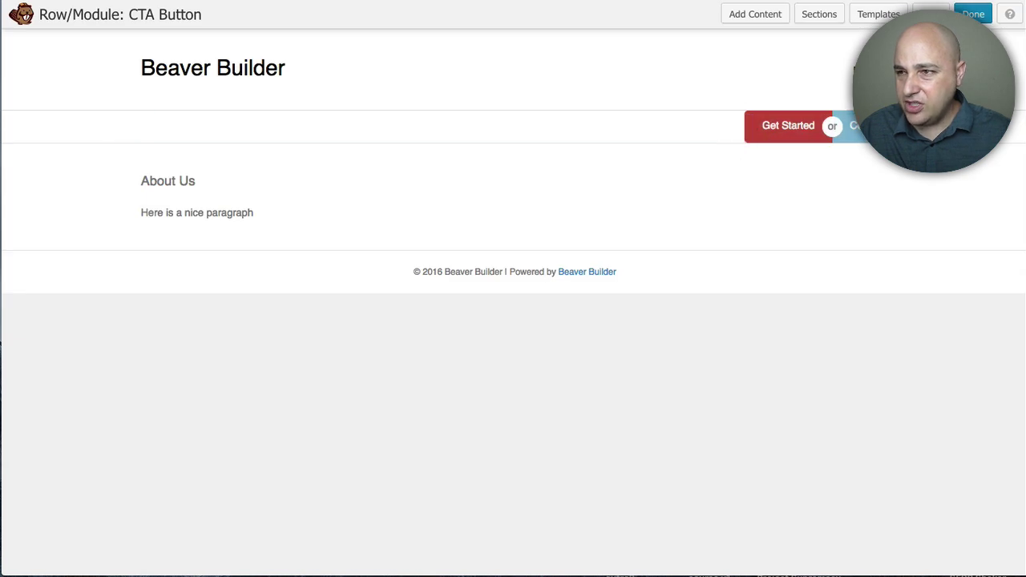
{"action": "left_click", "coordinate": [973, 14]}
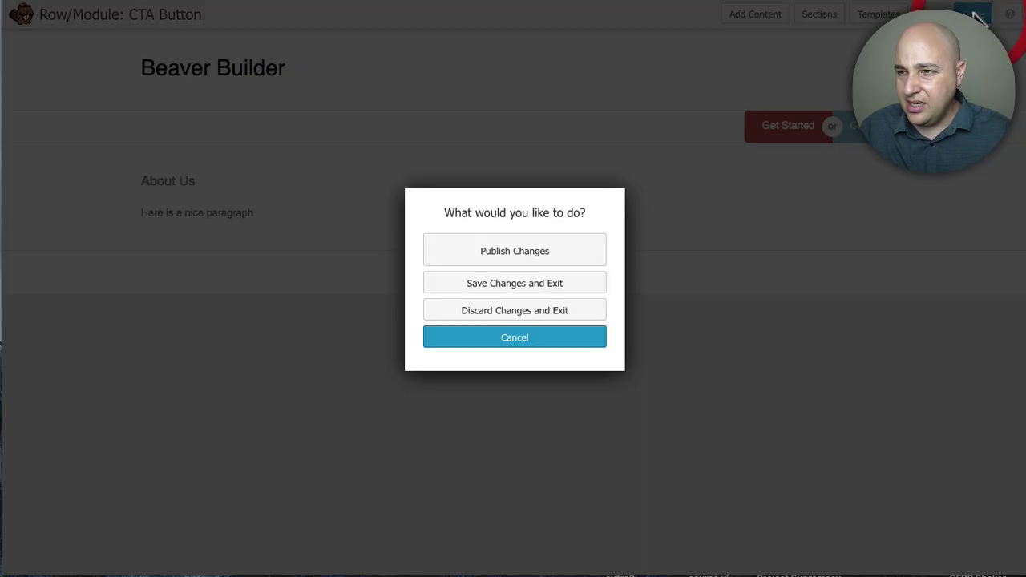
{"action": "left_click", "coordinate": [495, 249]}
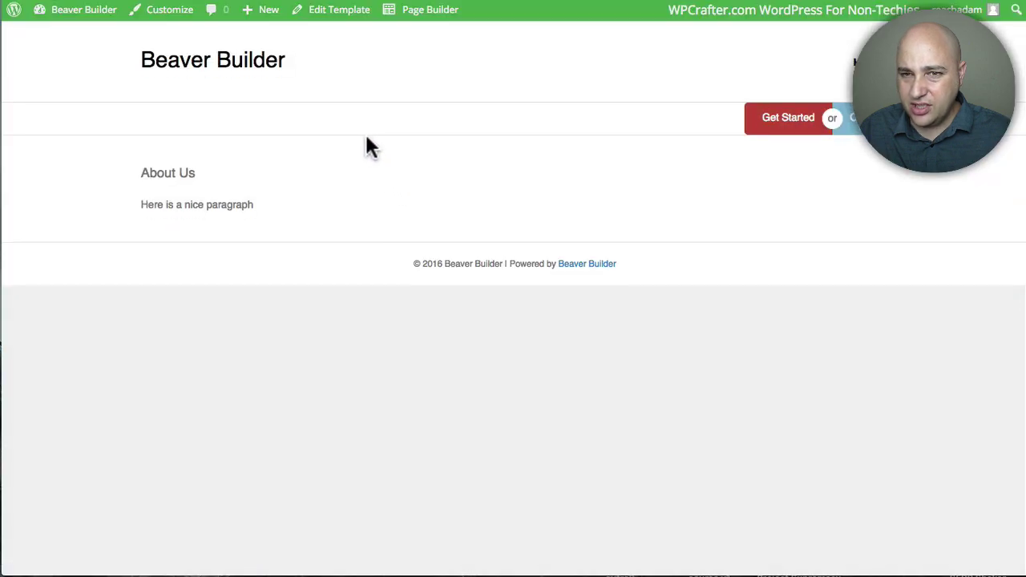
Reopen the CTA Button template from the list of all templates and copy its slug, cta-button
{"action": "mouse_move", "coordinate": [74, 22]}
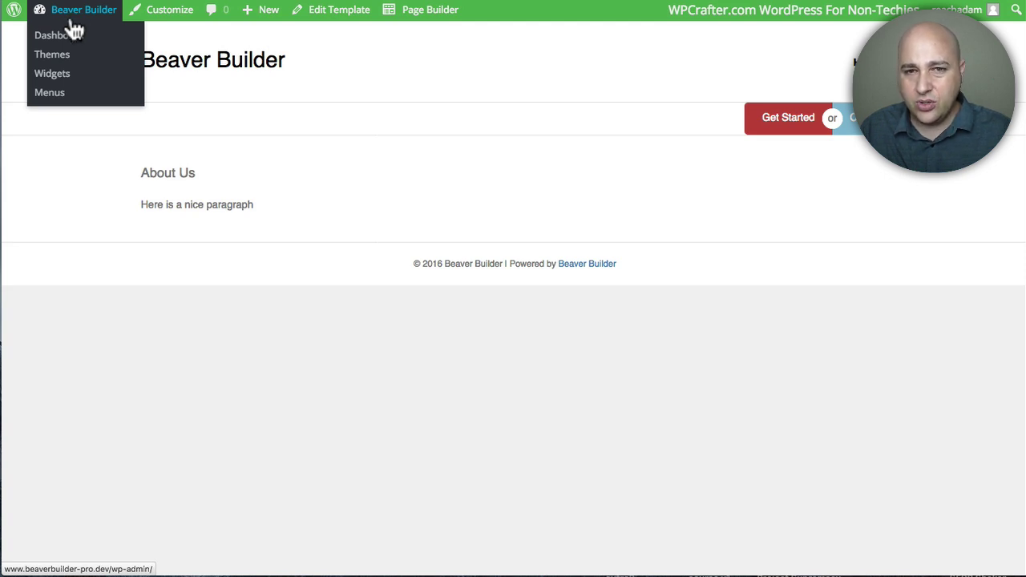
{"action": "left_click", "coordinate": [60, 45]}
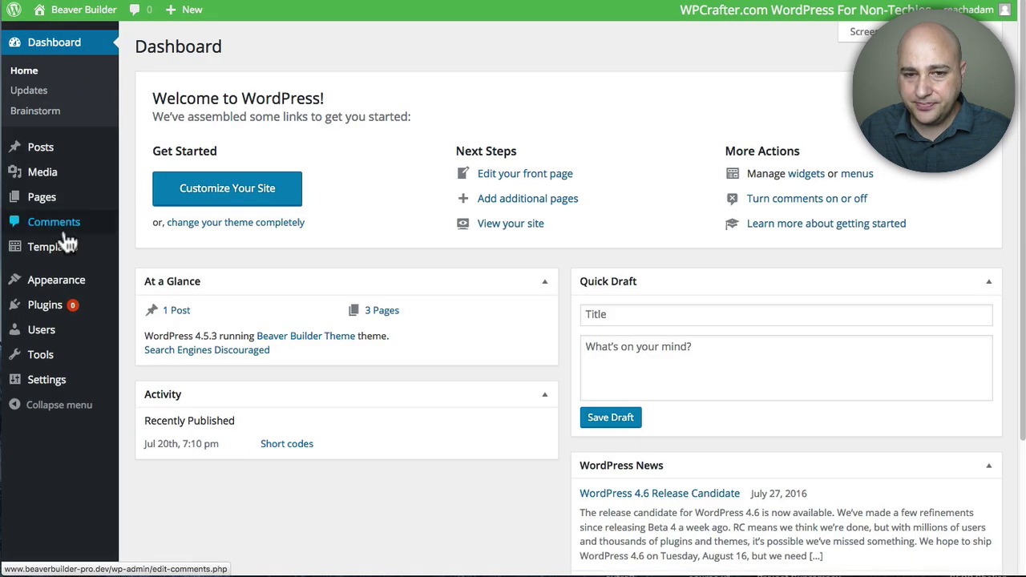
{"action": "left_click", "coordinate": [62, 245]}
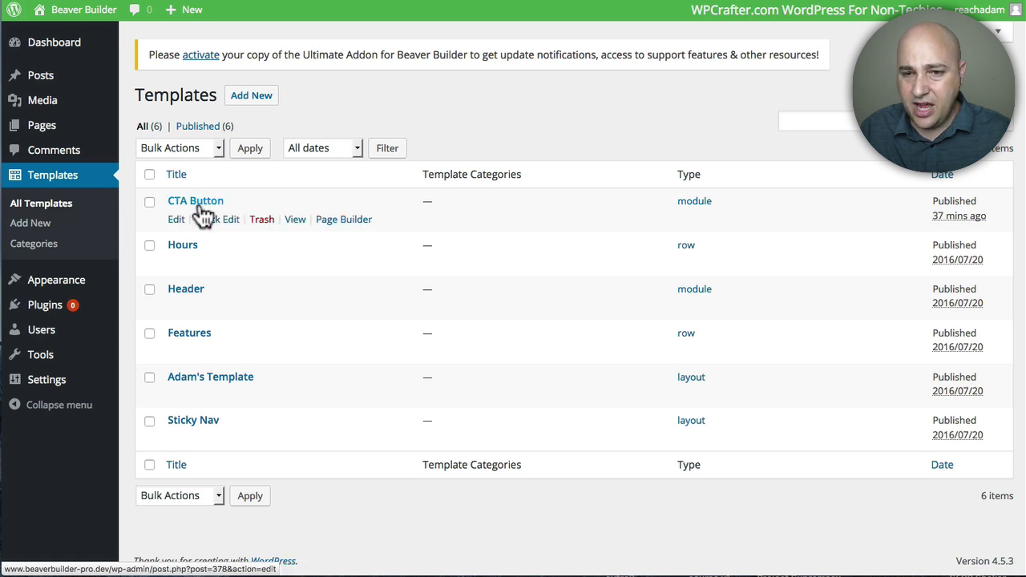
{"action": "left_click", "coordinate": [192, 204]}
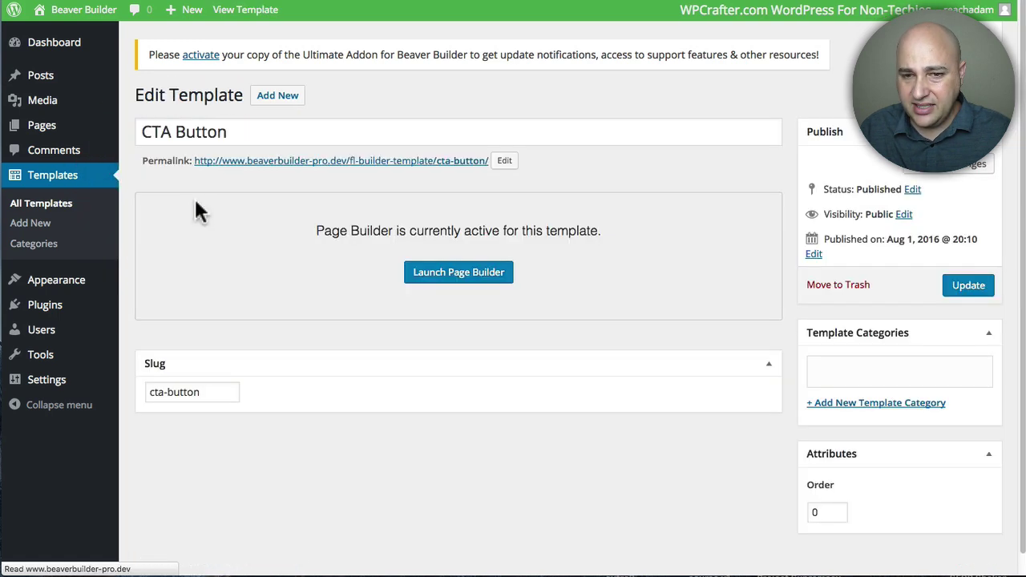
{"action": "scroll", "coordinate": [232, 304], "scroll_direction": "down", "scroll_amount": 1}
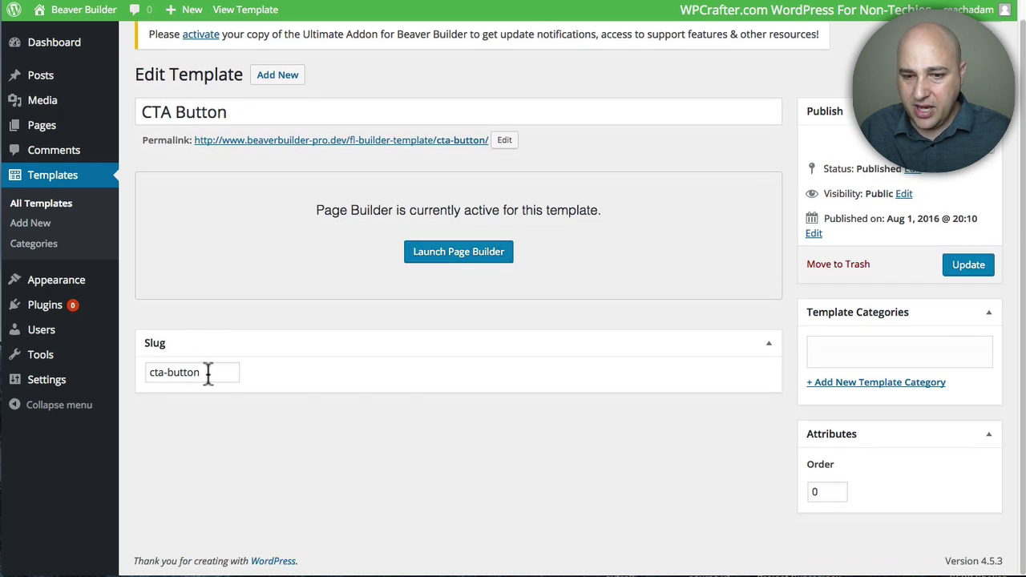
{"action": "left_click_drag", "start_coordinate": [206, 371], "coordinate": [141, 370]}
{"action": "key", "text": "ctrl+c"}
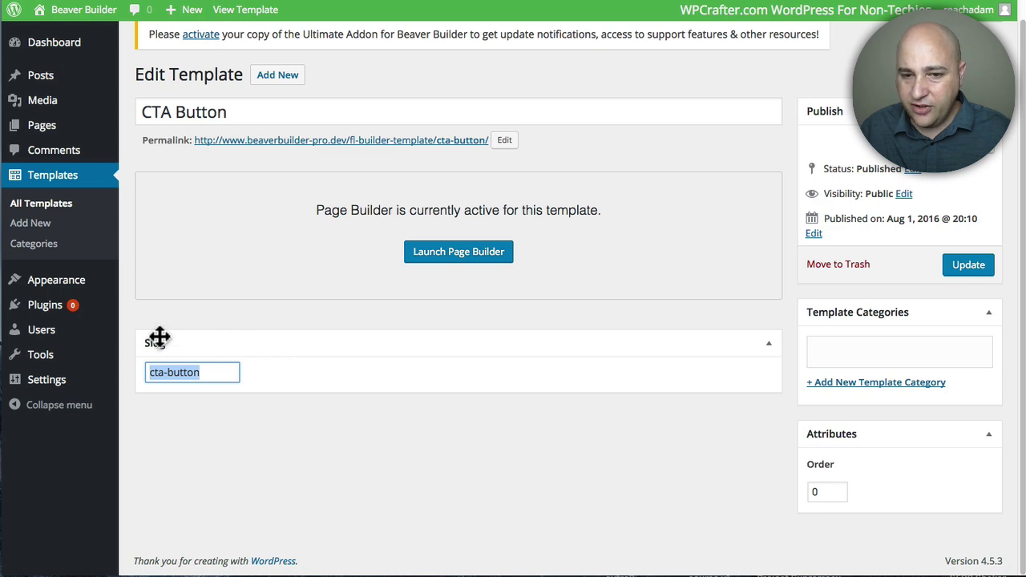
{"action": "scroll", "coordinate": [360, 371], "scroll_direction": "up", "scroll_amount": 1}
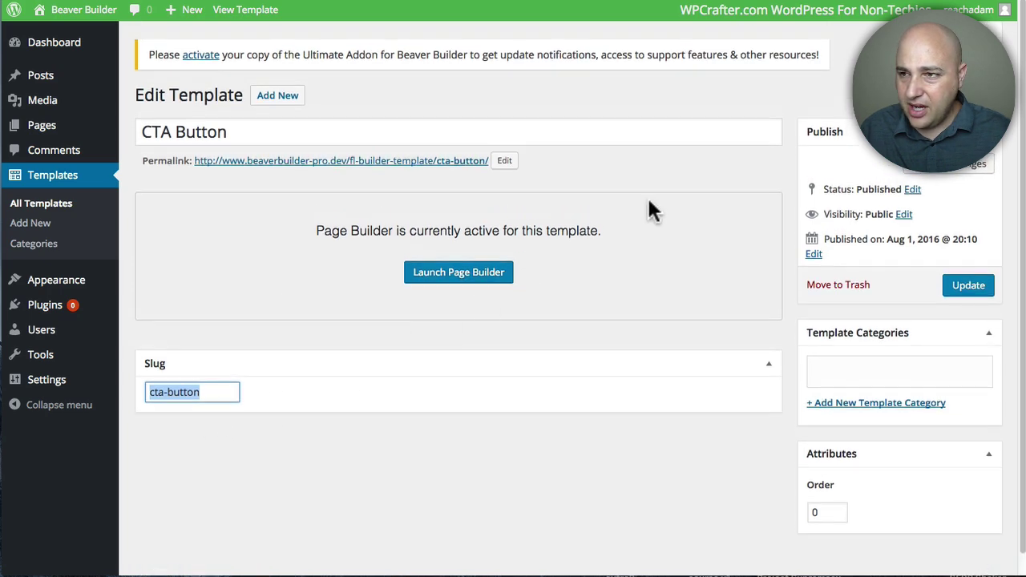
Hide the Slug box on the template edit screen using Screen Options and show it again
{"action": "left_click", "coordinate": [962, 32]}
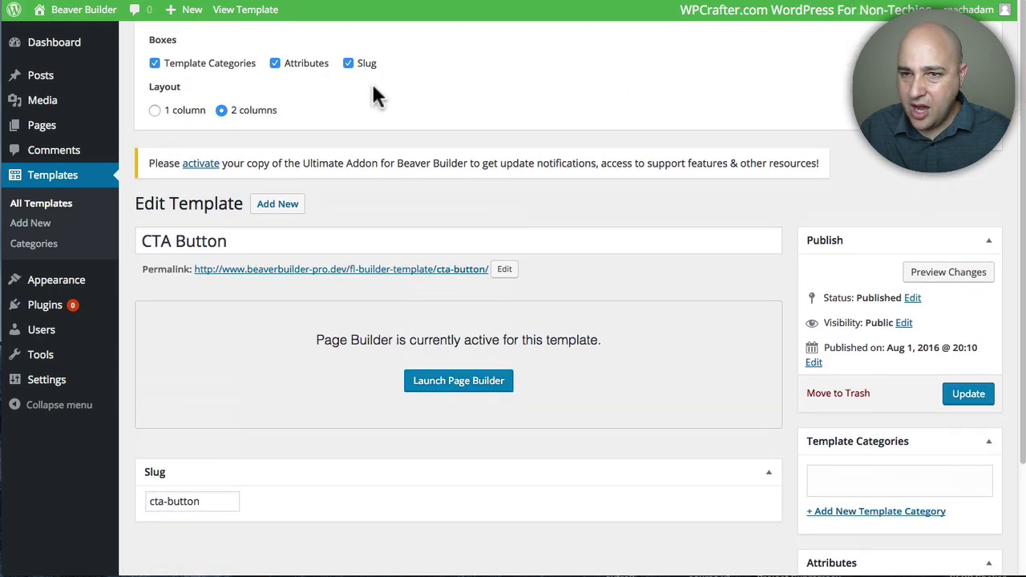
{"action": "left_click", "coordinate": [349, 64]}
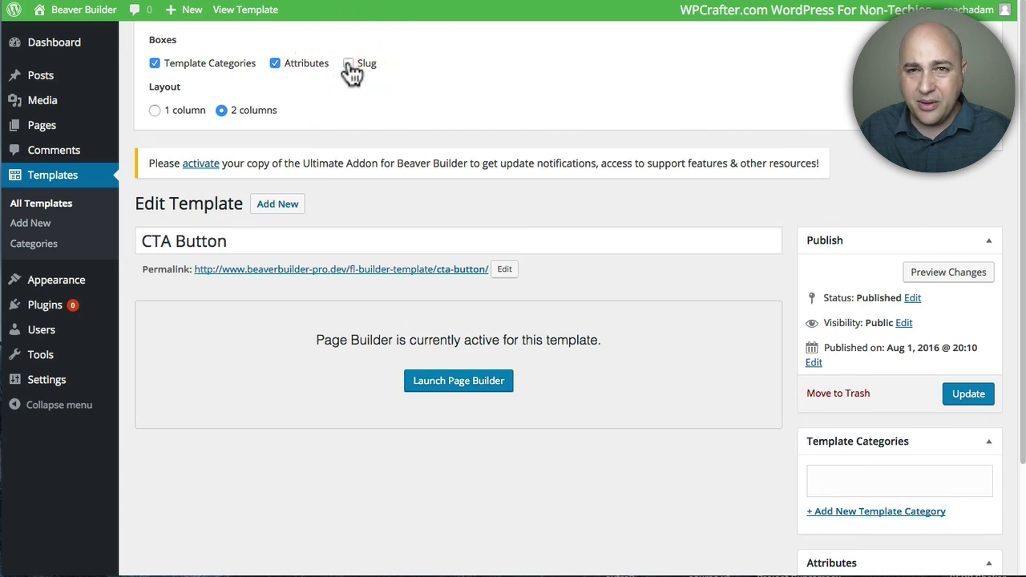
{"action": "left_click", "coordinate": [349, 64]}
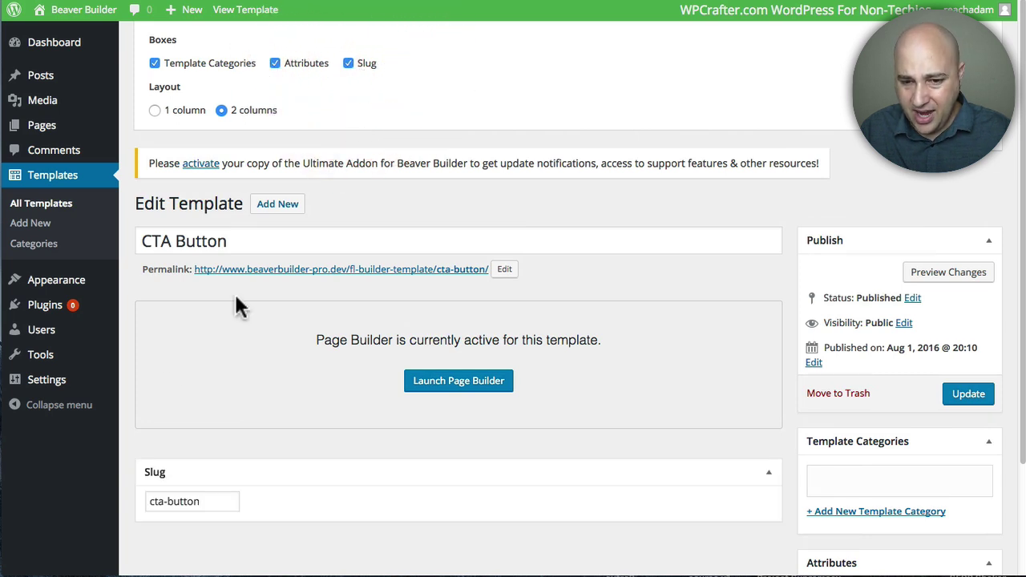
{"action": "left_click", "coordinate": [962, 32]}
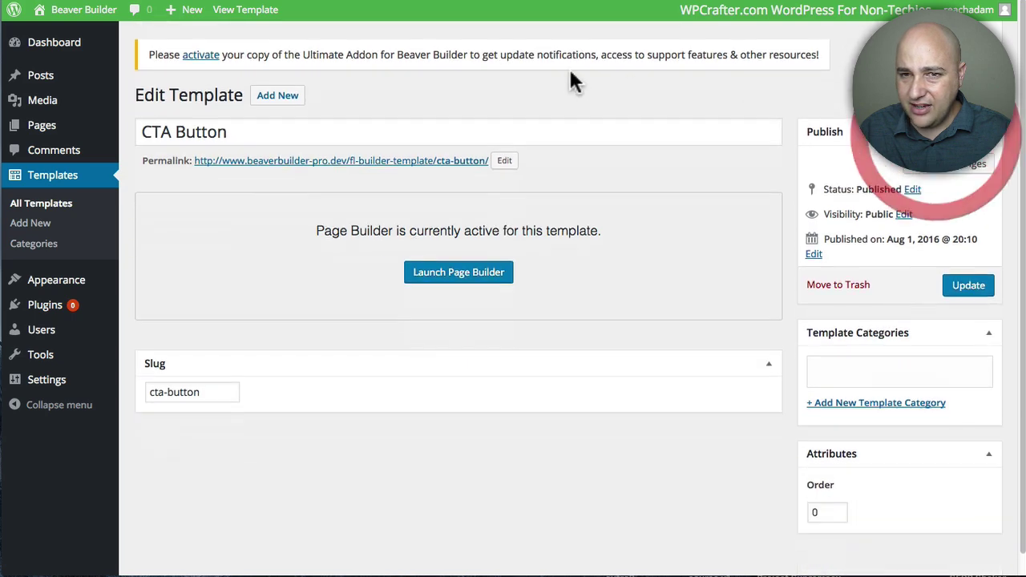
Open the site's menus and remove the existing Button shortcode item from the Primary menu
{"action": "left_click", "coordinate": [42, 285]}
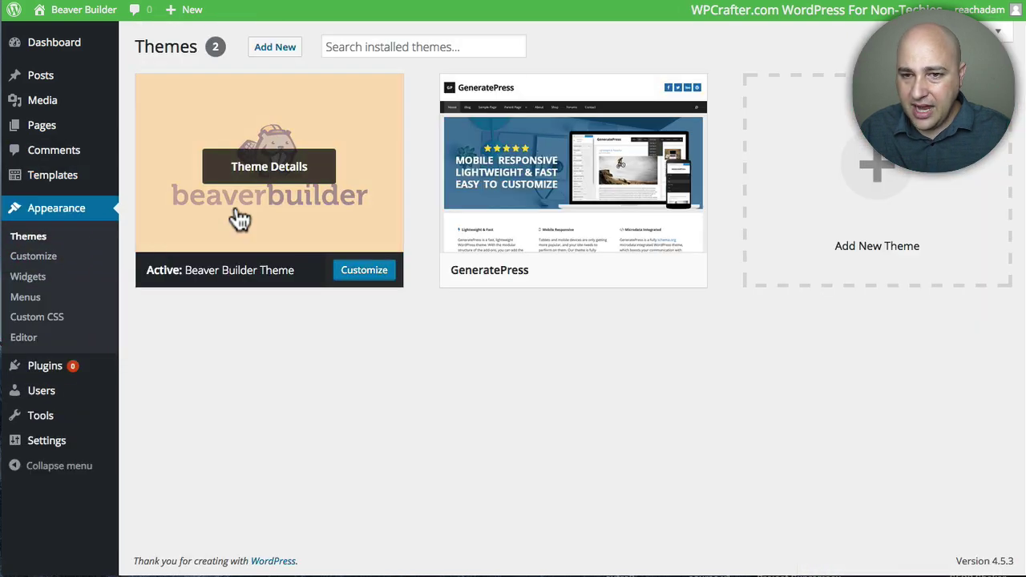
{"action": "left_click", "coordinate": [36, 300]}
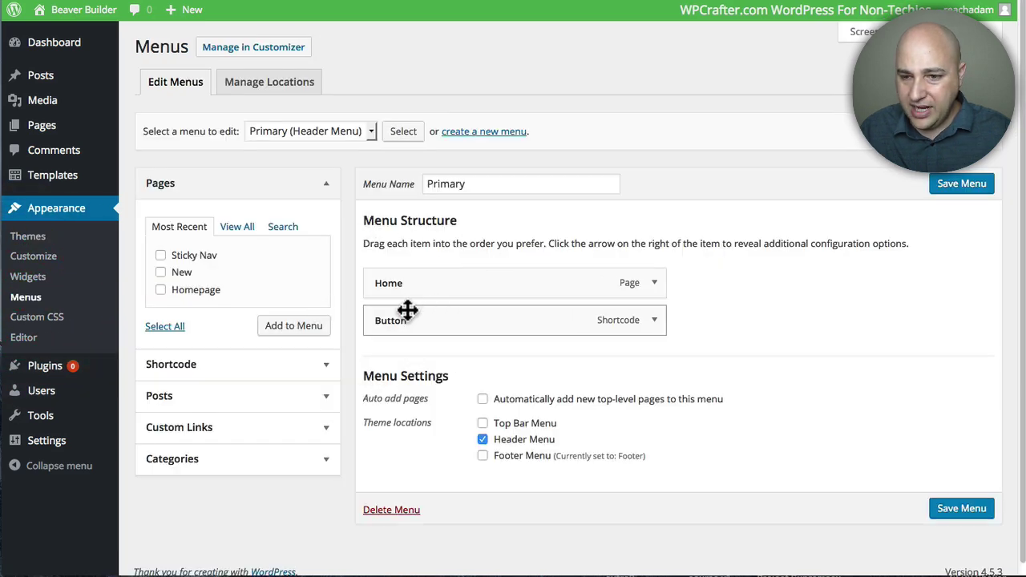
{"action": "left_click", "coordinate": [655, 320]}
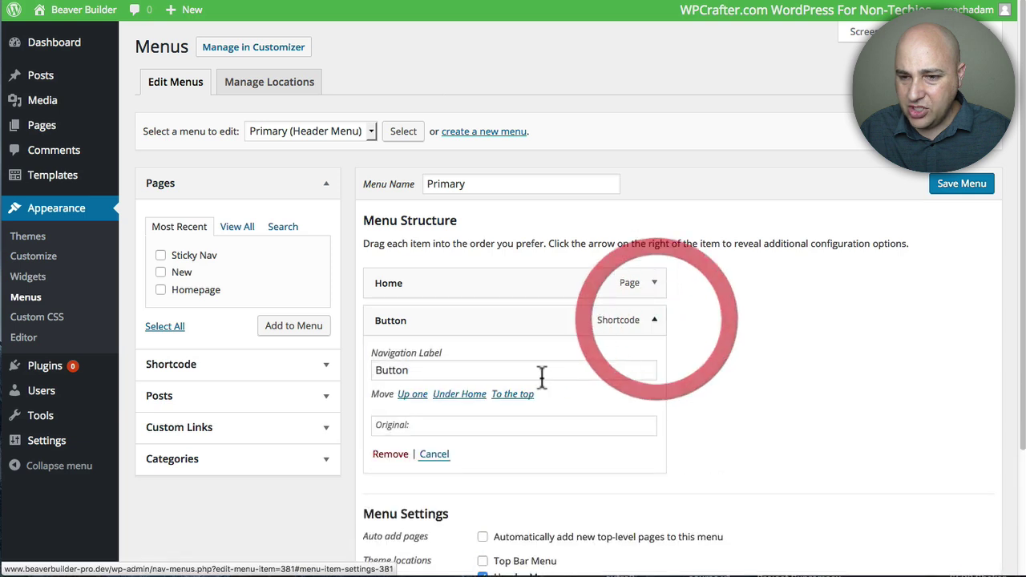
{"action": "left_click", "coordinate": [399, 457]}
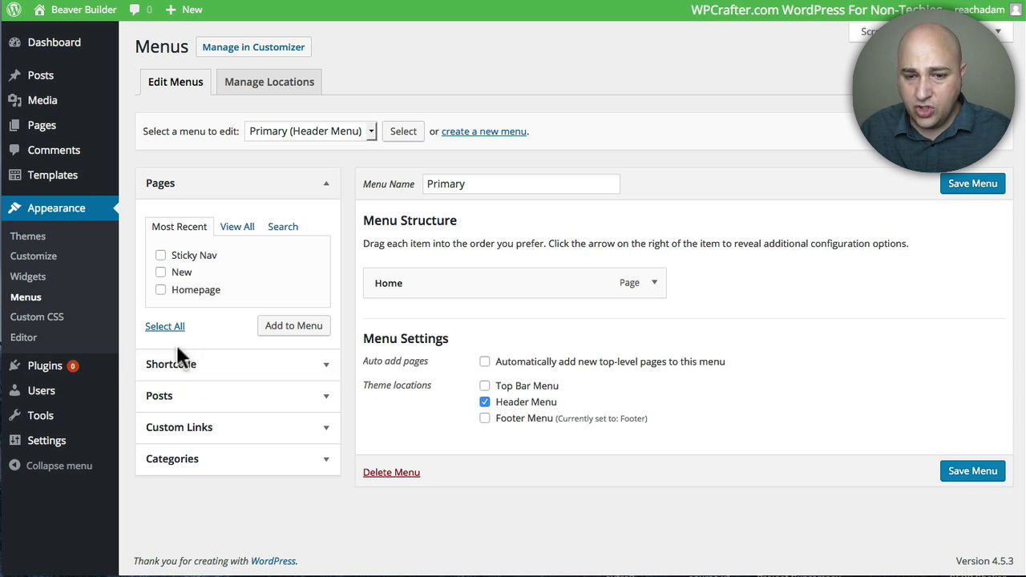
Fill in a Shortcode menu item titled Button with [fl_builder_insert_layout slug="my-post-slug" type="fl-builder-template"]
{"action": "left_click", "coordinate": [321, 366]}
{"action": "left_click", "coordinate": [203, 281]}
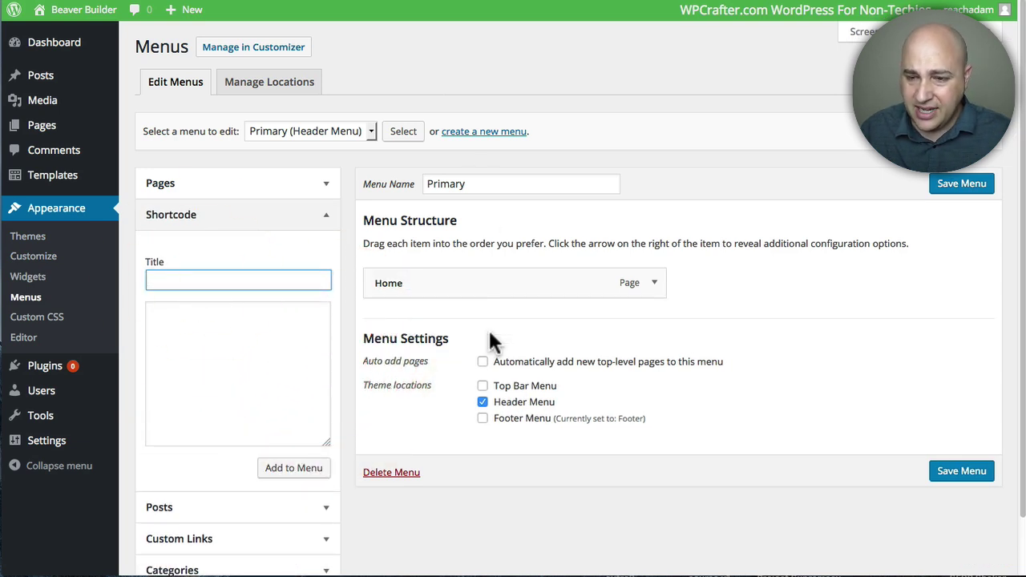
{"action": "type", "text": "B"}
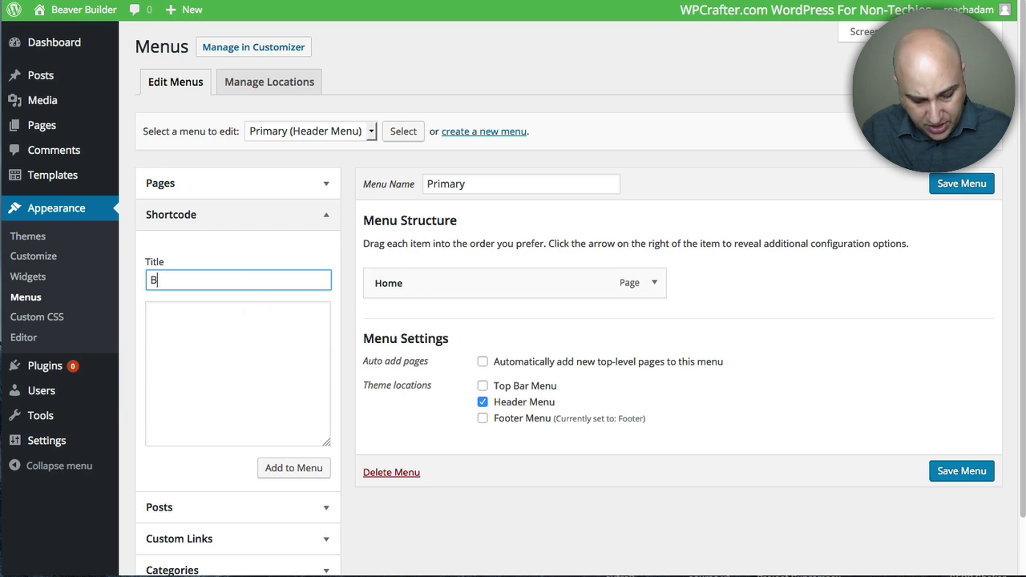
{"action": "type", "text": "utton"}
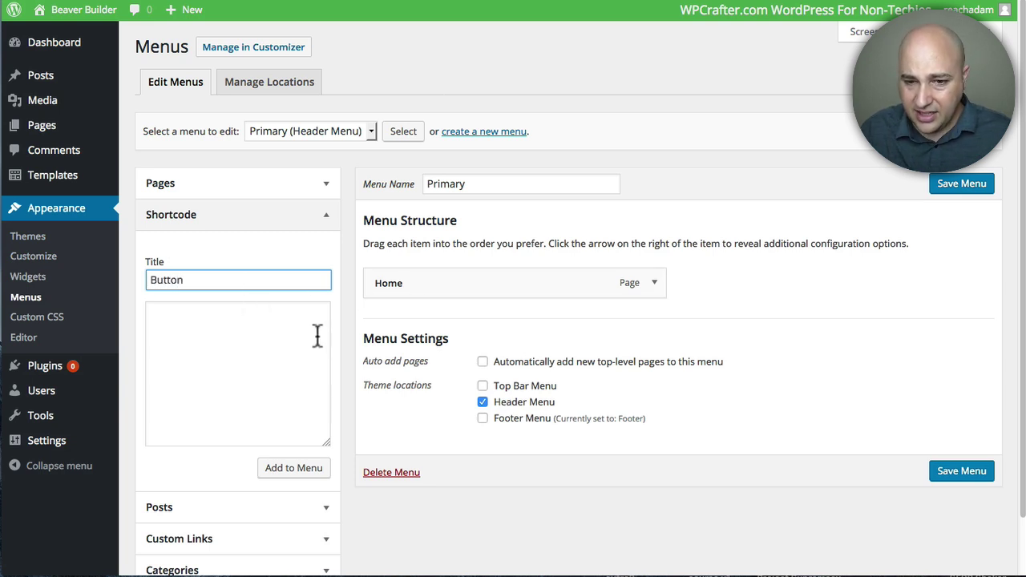
{"action": "left_click", "coordinate": [272, 345]}
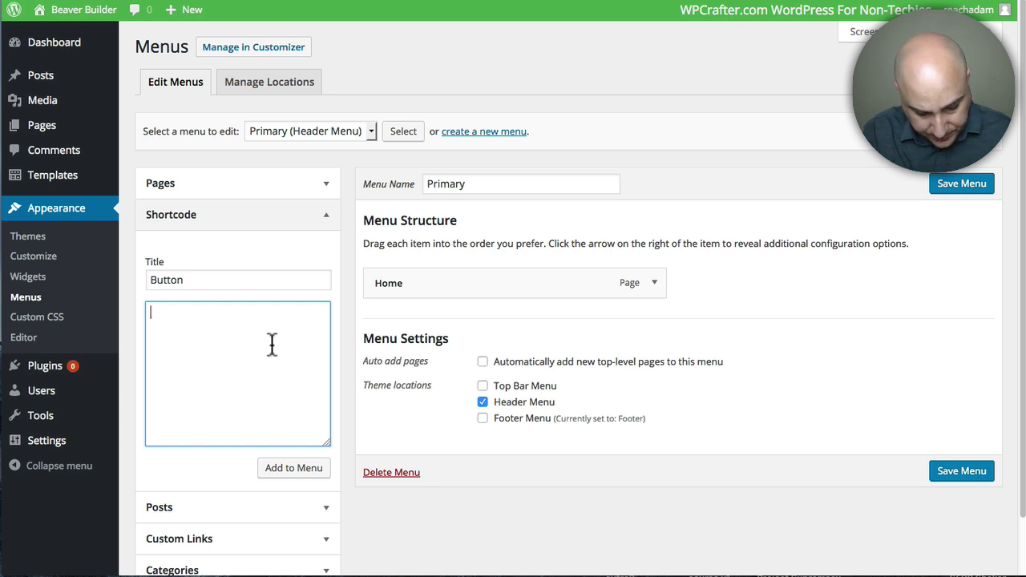
{"action": "type", "text": "bbsh[fl_builder_insert_layout slug=\"my-post-slug\" type=\"fl-builder-template\"]"}
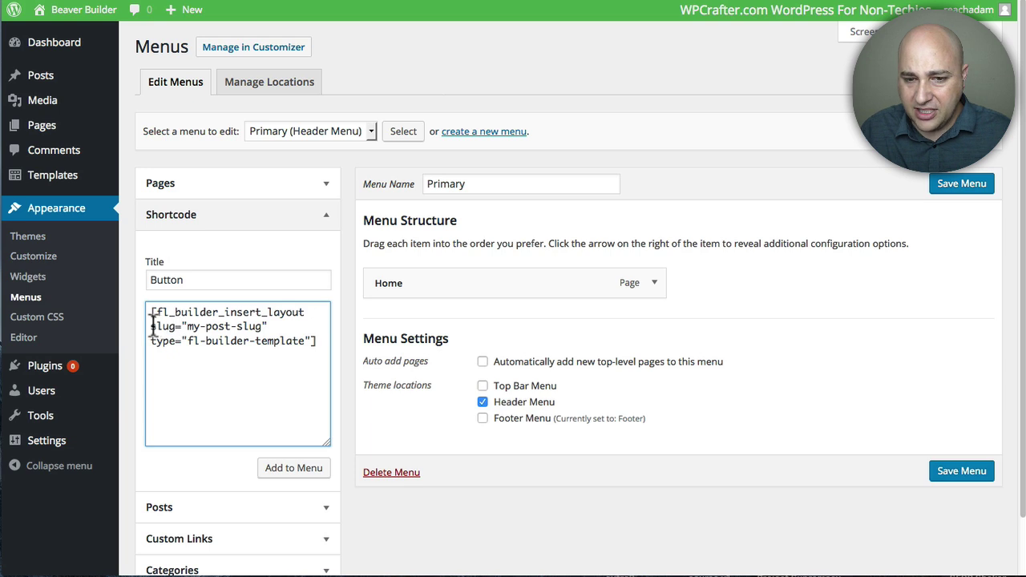
Replace my-post-slug in the shortcode with cta-button and save the item into the Primary menu
{"action": "left_click_drag", "start_coordinate": [152, 324], "coordinate": [261, 326]}
{"action": "left_click", "coordinate": [192, 324]}
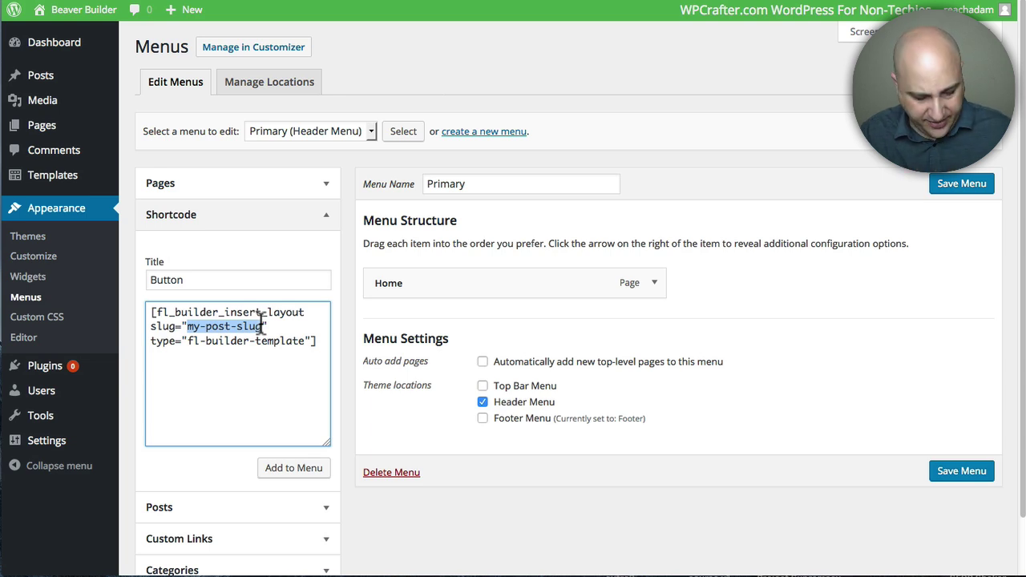
{"action": "key", "text": "ctrl+v"}
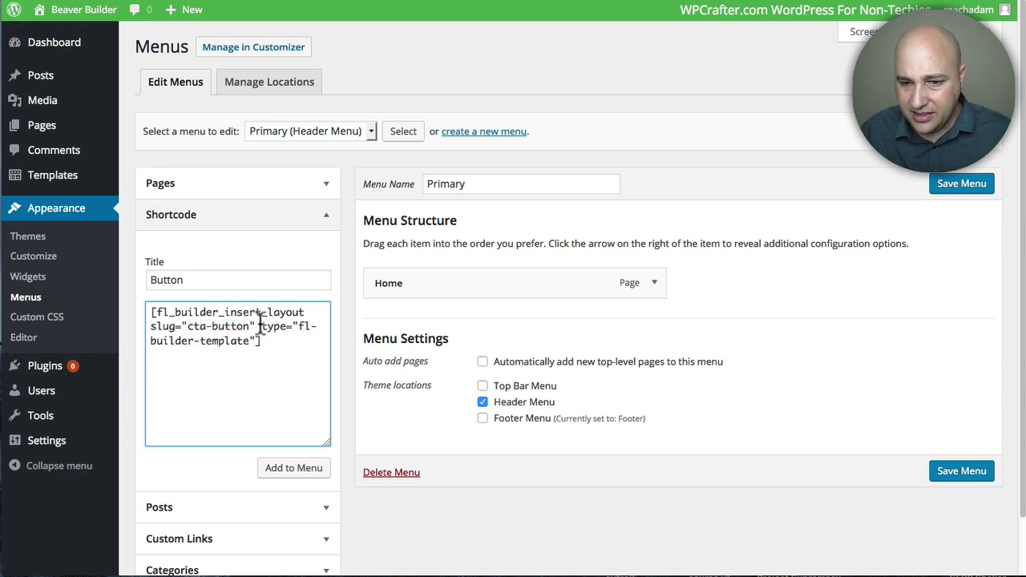
{"action": "left_click", "coordinate": [296, 469]}
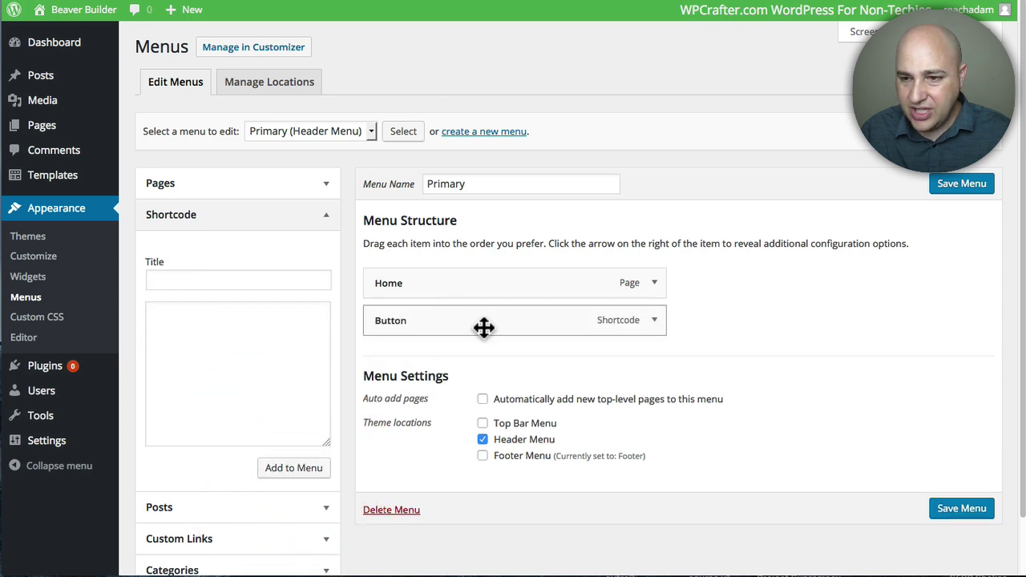
{"action": "left_click", "coordinate": [963, 185]}
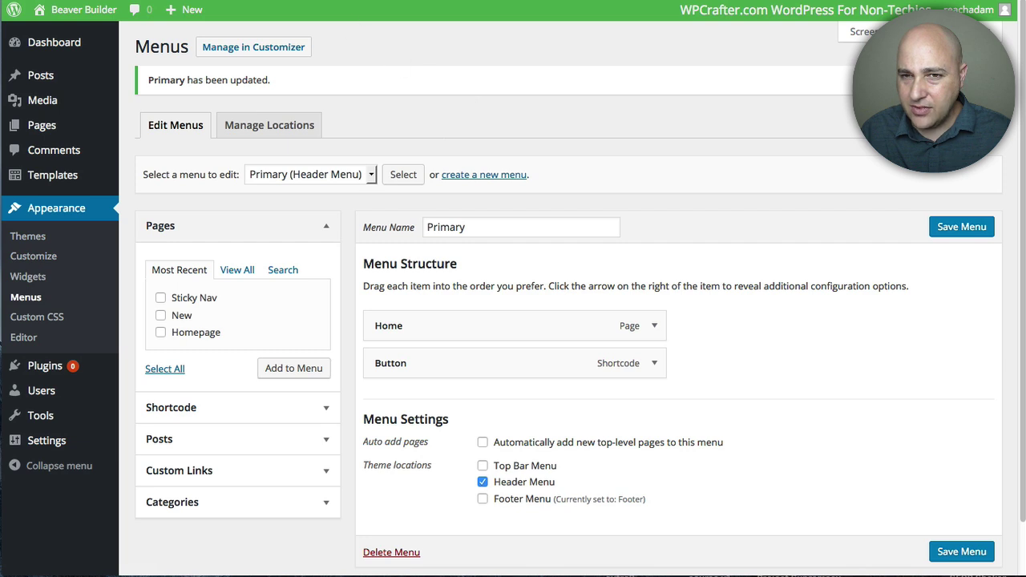
View the homepage and reload it to check the button in the header menu
{"action": "left_click", "coordinate": [308, 10]}
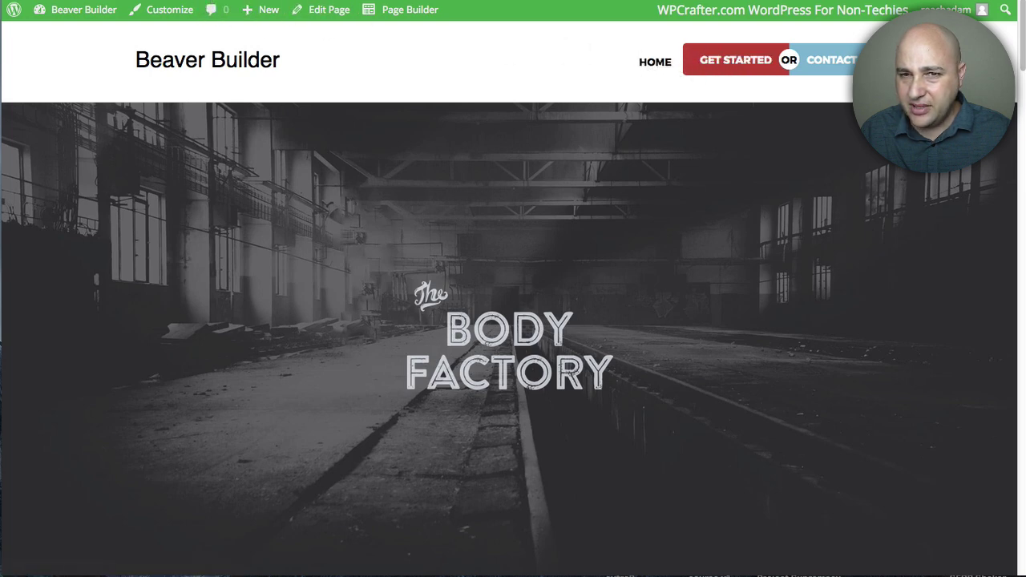
{"action": "key", "text": "super+r"}
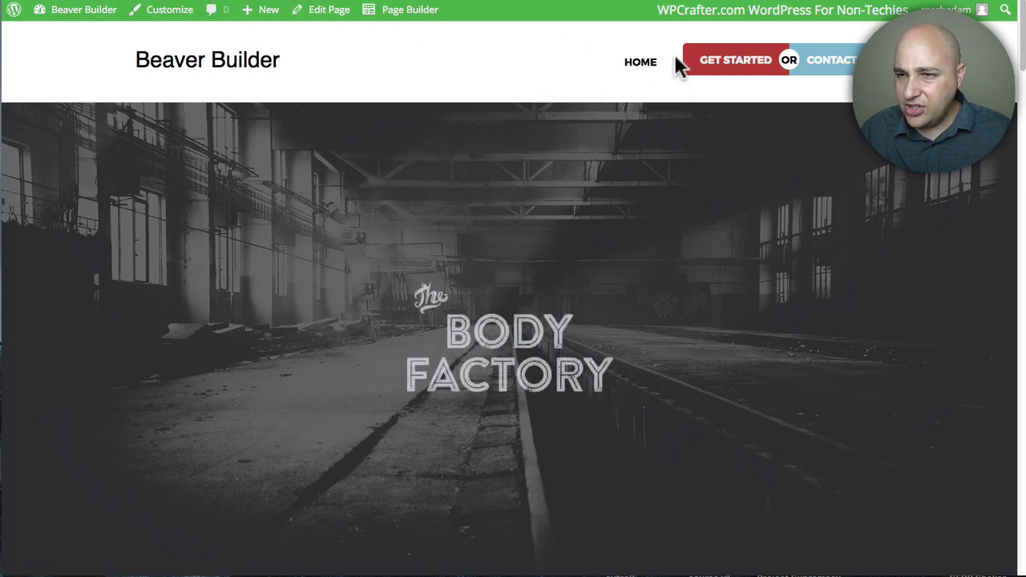